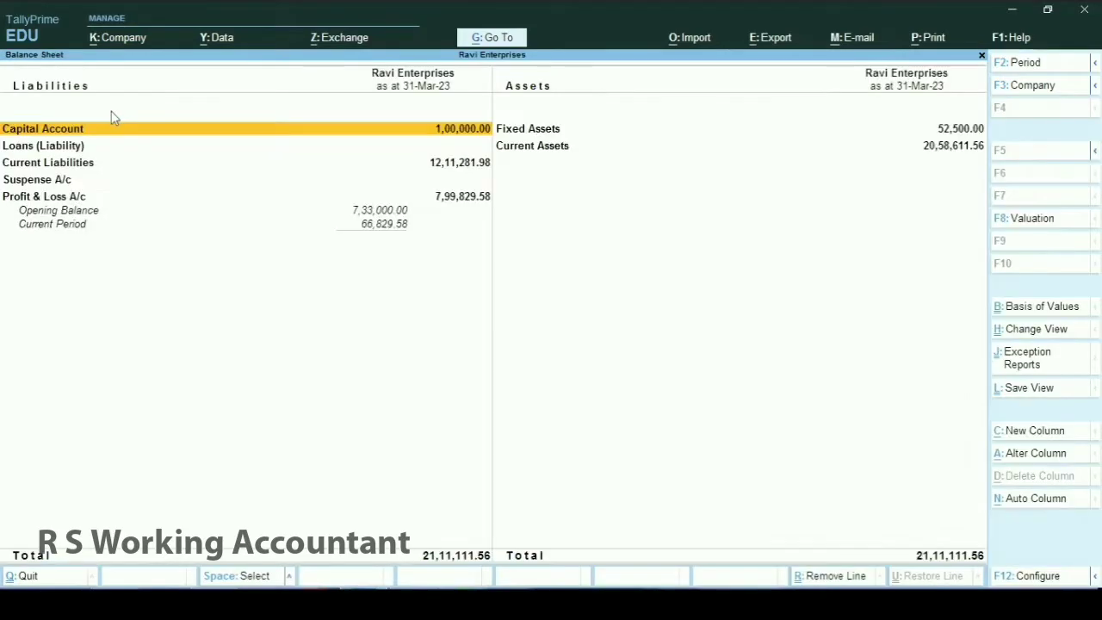
Open the Sundry Debtors group summary from Current Assets in the Balance Sheet.
key(Right)
key(Down)
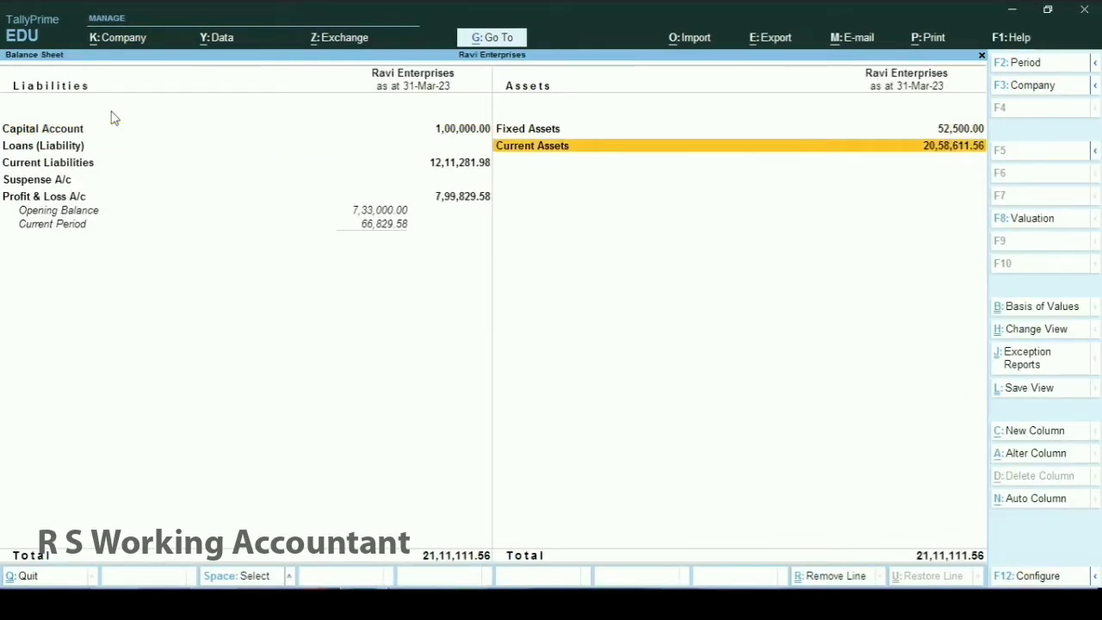
key(Return)
key(Down)
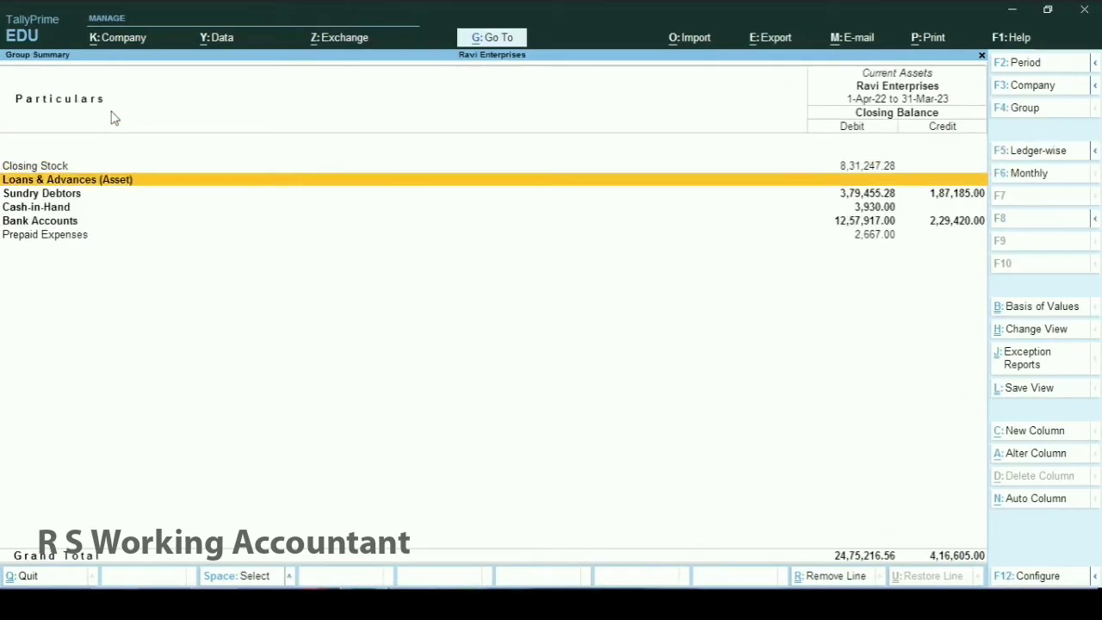
key(Down)
key(Return)
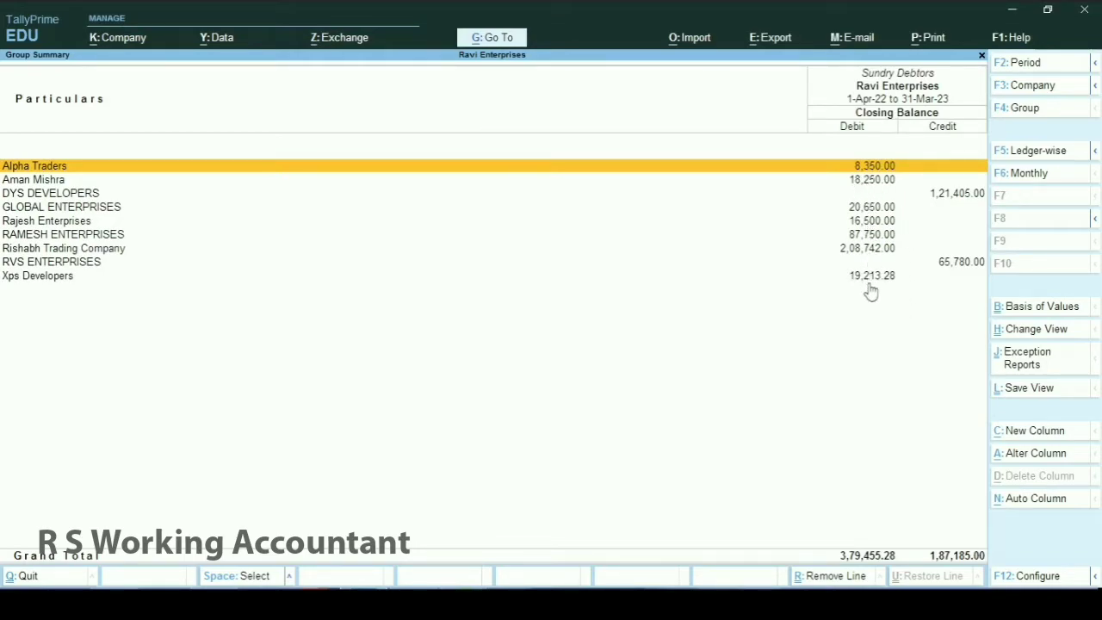
Preview the printout of the Sundry Debtors group summary with a zoomed view, and close it without printing.
key(Down)
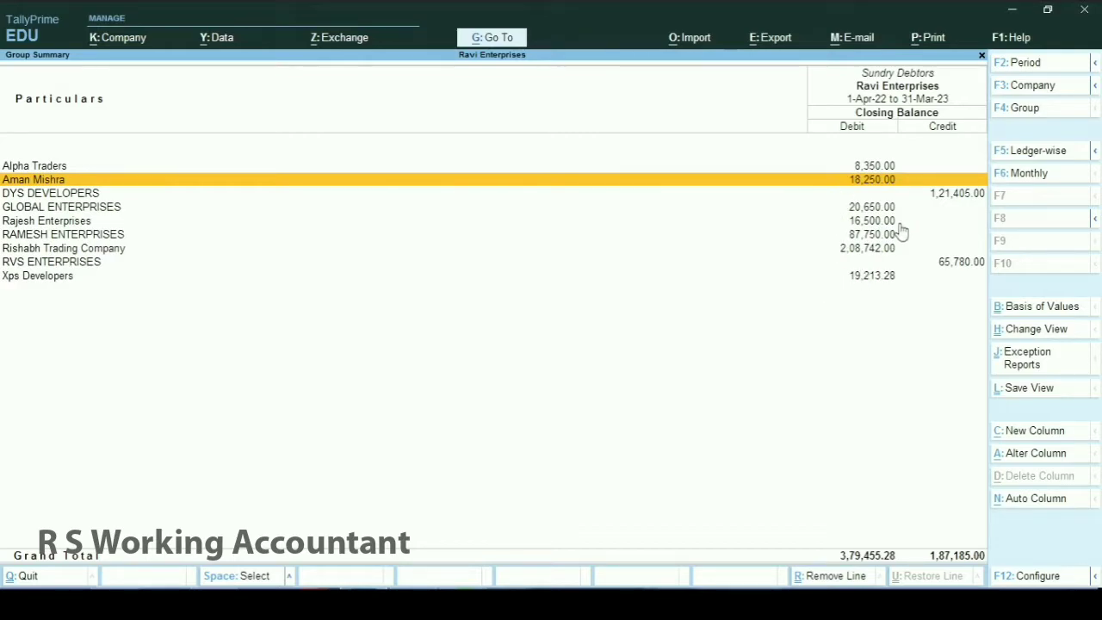
key(alt+p)
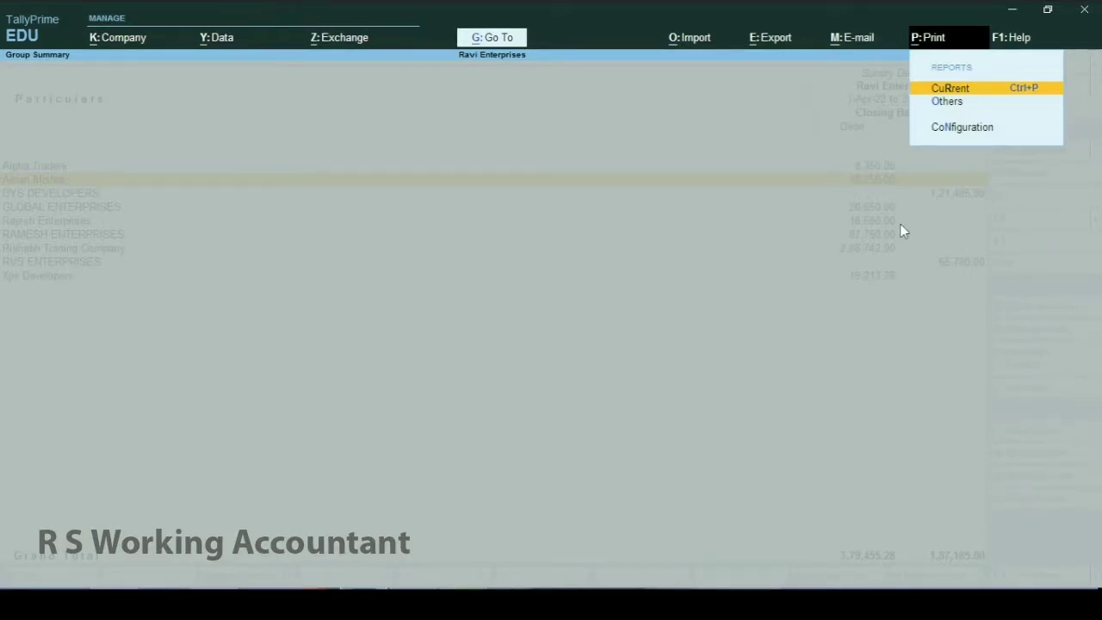
key(Return)
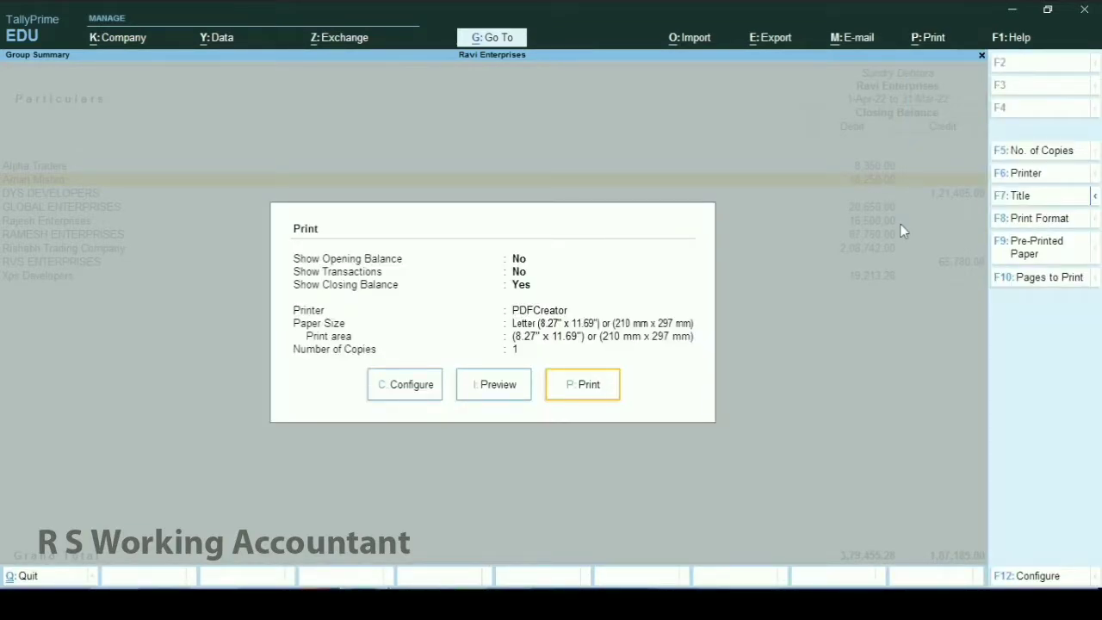
key(i)
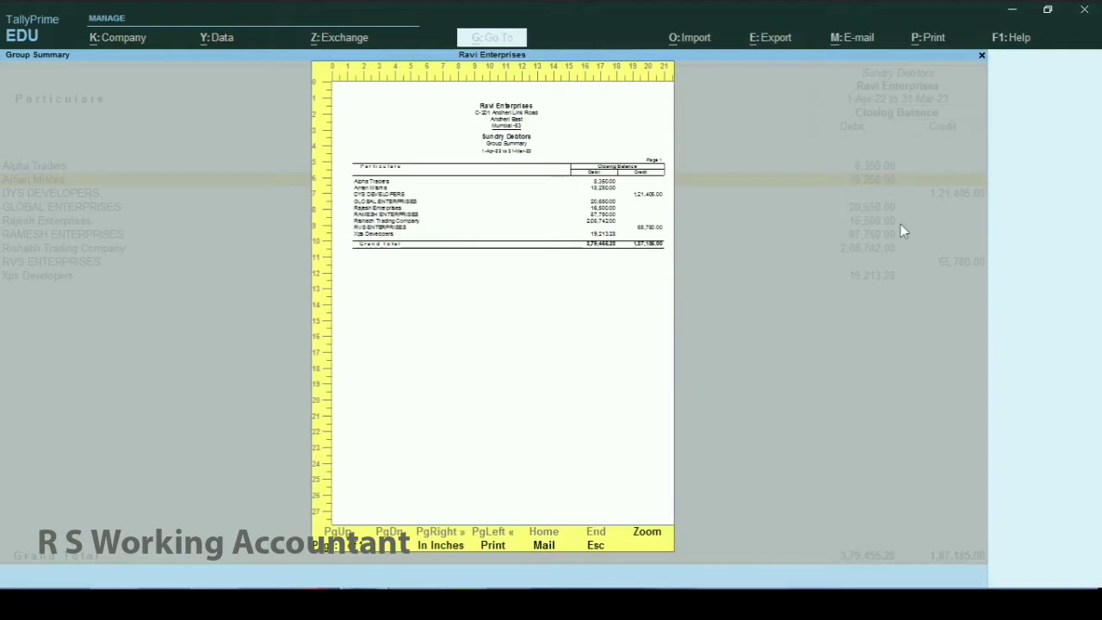
key(Return)
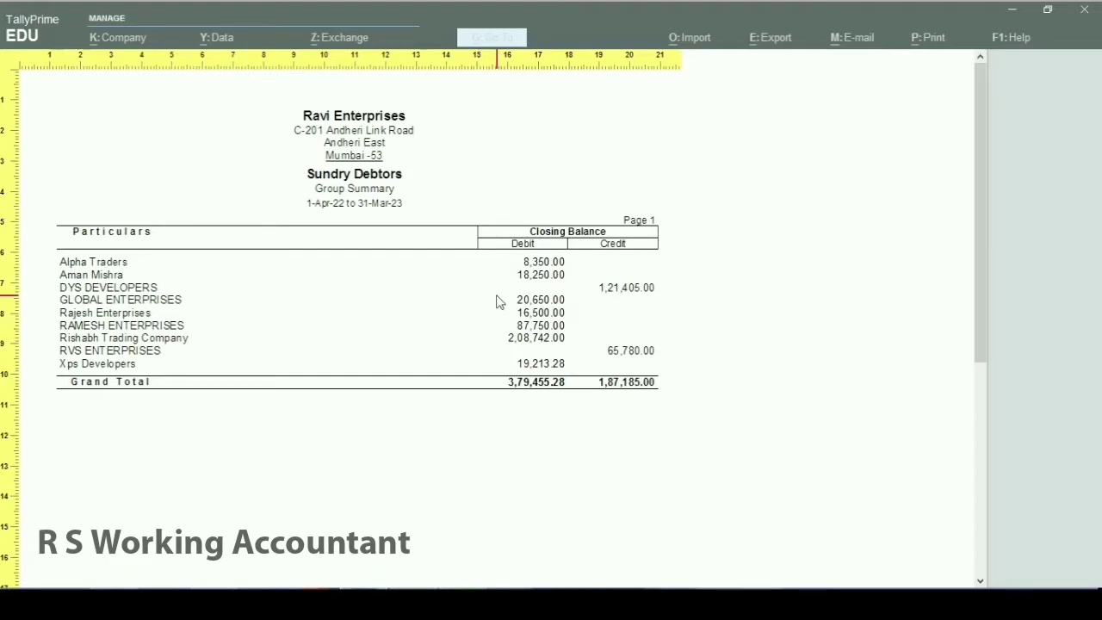
key(alt+z)
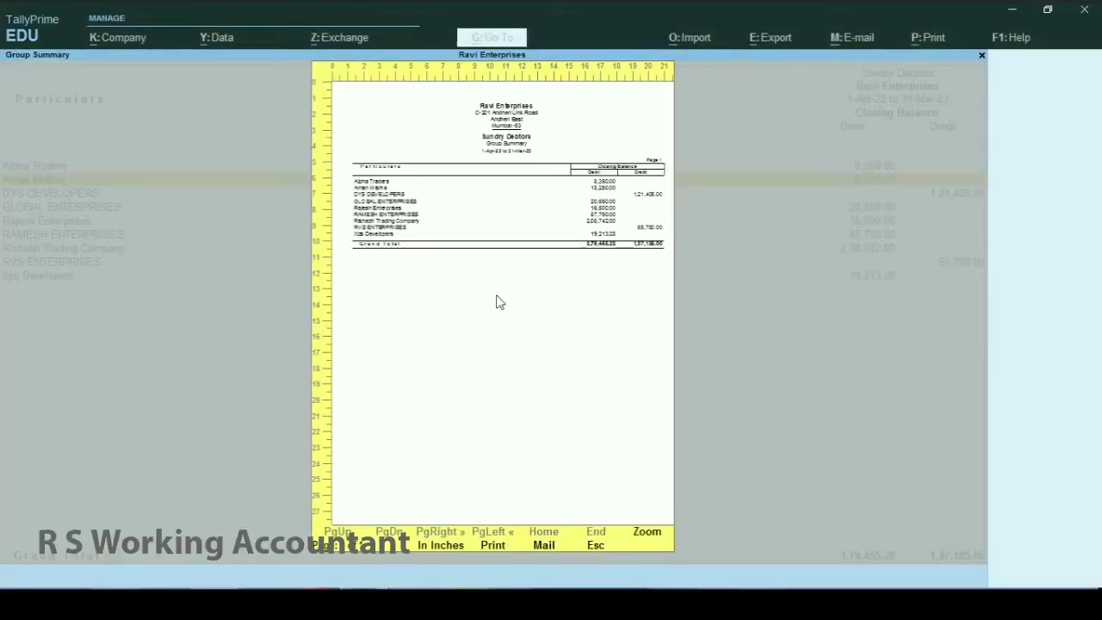
key(Escape)
key(Escape)
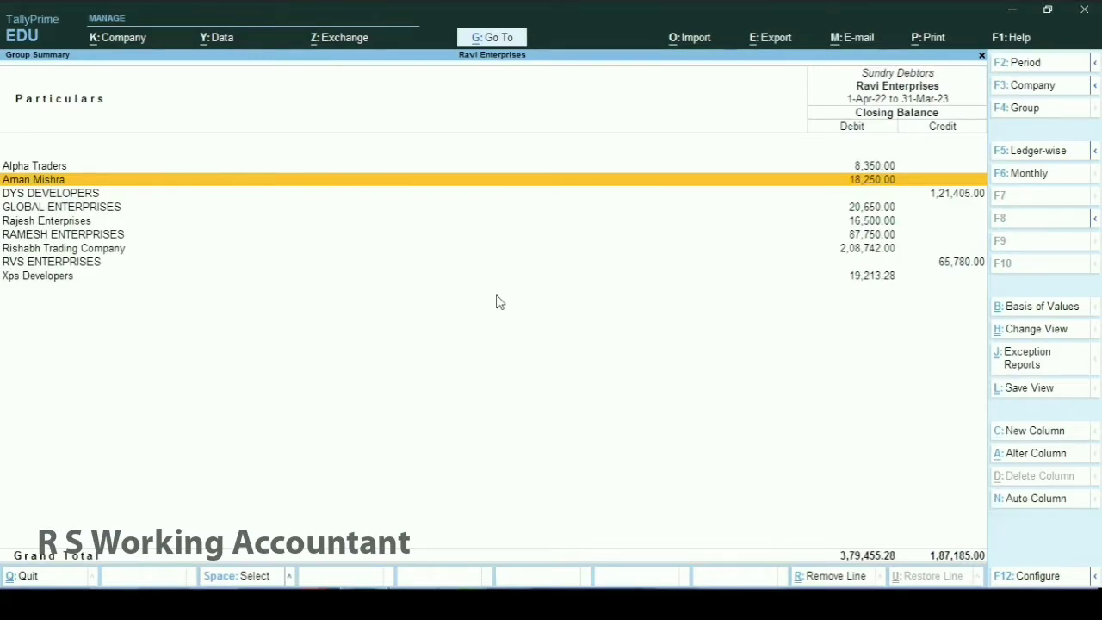
Open the June ledger vouchers of the debtor listed just below Alpha Traders.
key(Return)
key(Up)
key(Up)
key(Up)
key(Up)
key(Up)
key(Up)
key(Up)
key(Up)
key(Up)
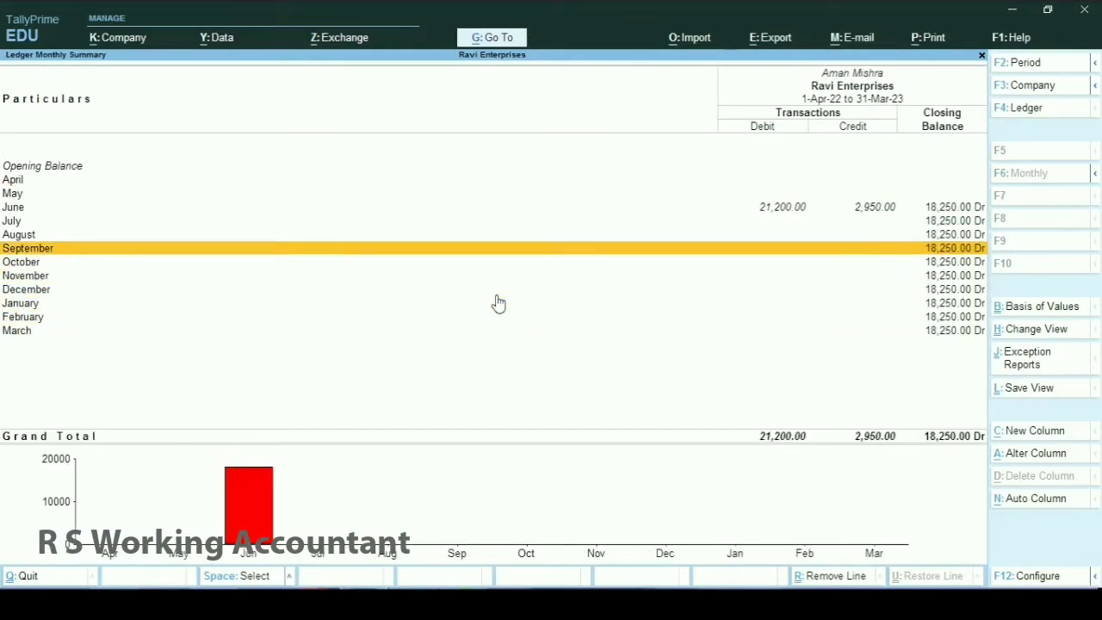
key(Return)
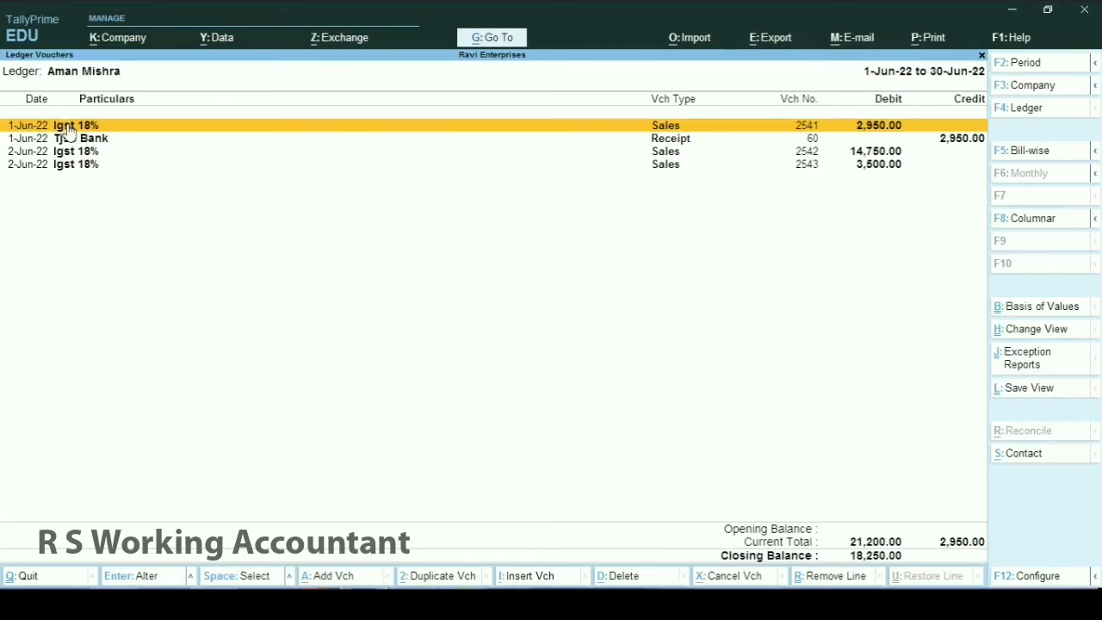
Mark the three sales vouchers in the June ledger, leaving out the receipt, and clear the selection.
key(space)
key(Down)
key(Down)
key(Down)
key(space)
key(Up)
key(Up)
key(Up)
key(Down)
key(Up)
key(Down)
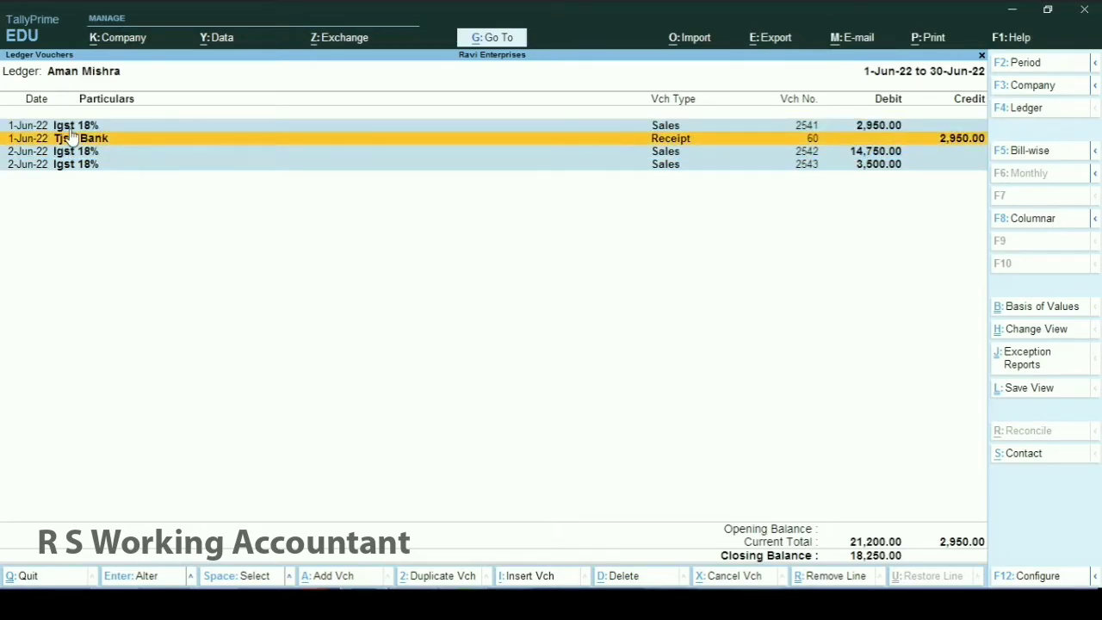
key(Up)
key(Down)
key(Down)
key(Down)
key(Up)
key(Up)
key(Down)
key(Down)
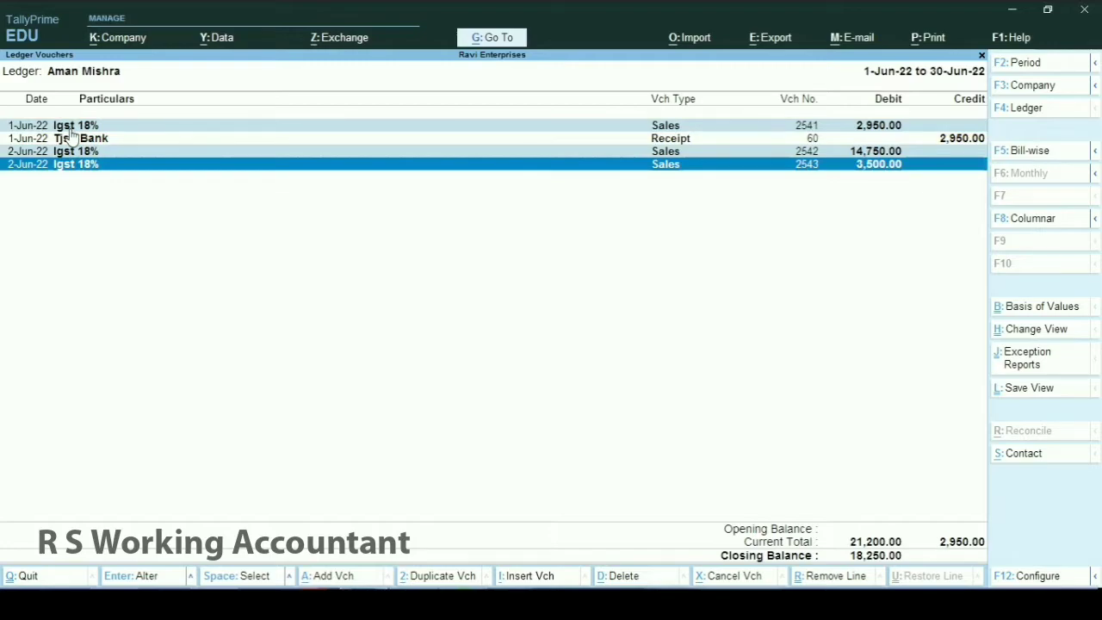
key(ctrl+space)
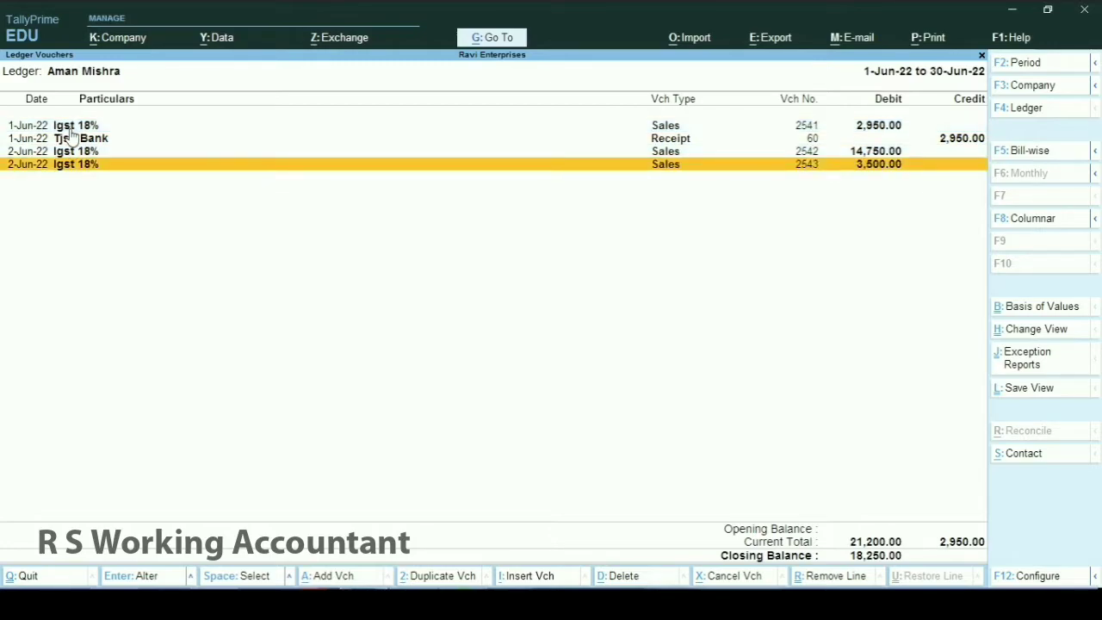
View the debtor's outstanding amounts bill-wise and go back to the Sundry Debtors group summary.
key(F5)
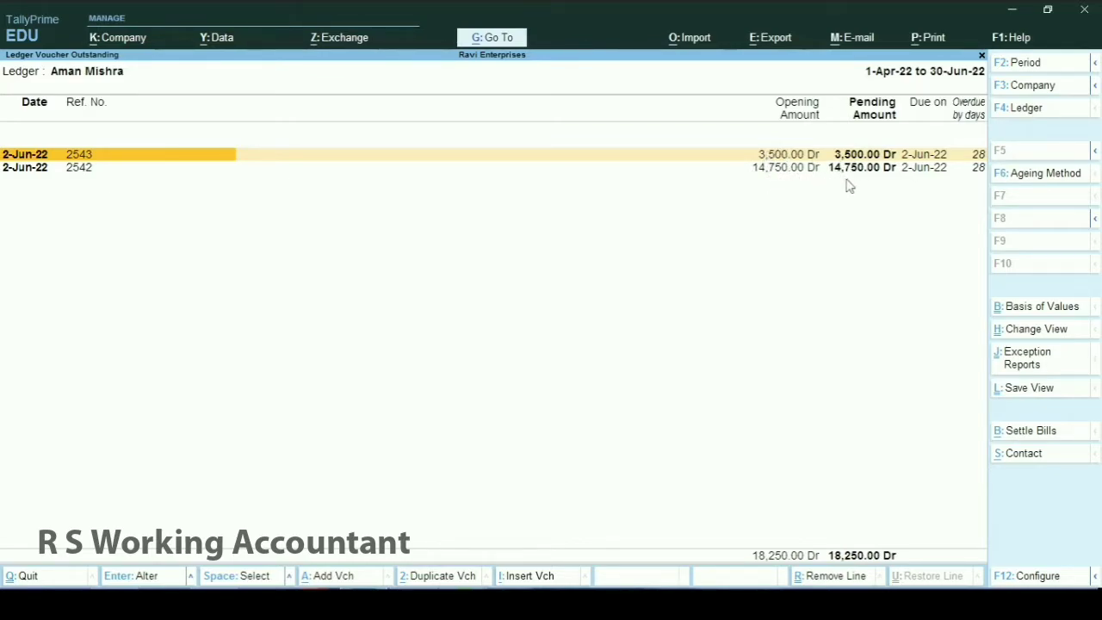
key(Escape)
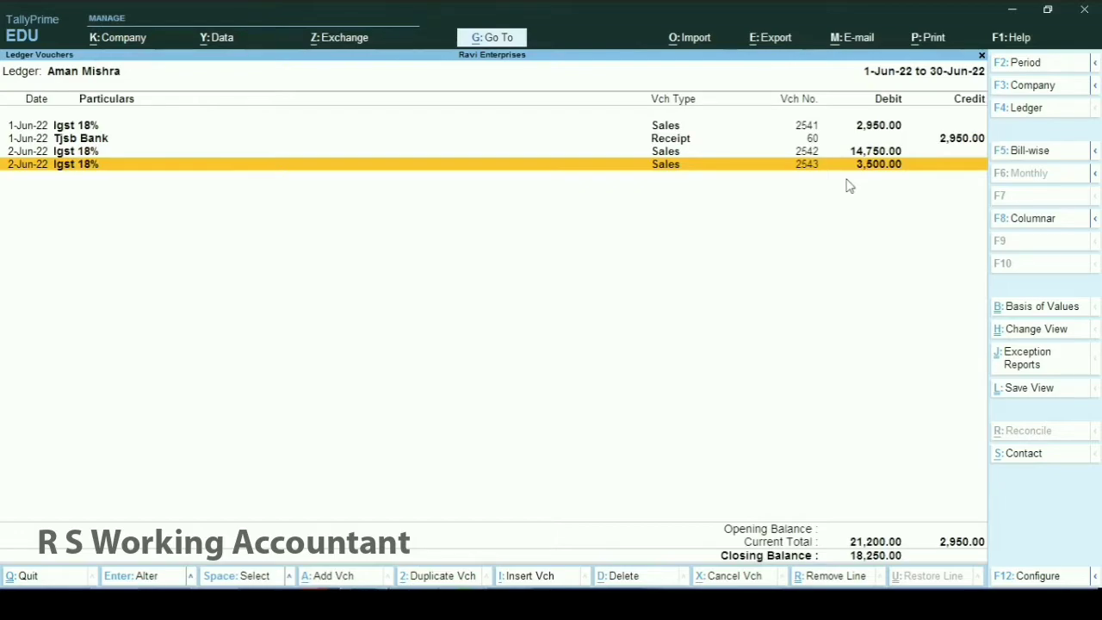
key(Escape)
key(Escape)
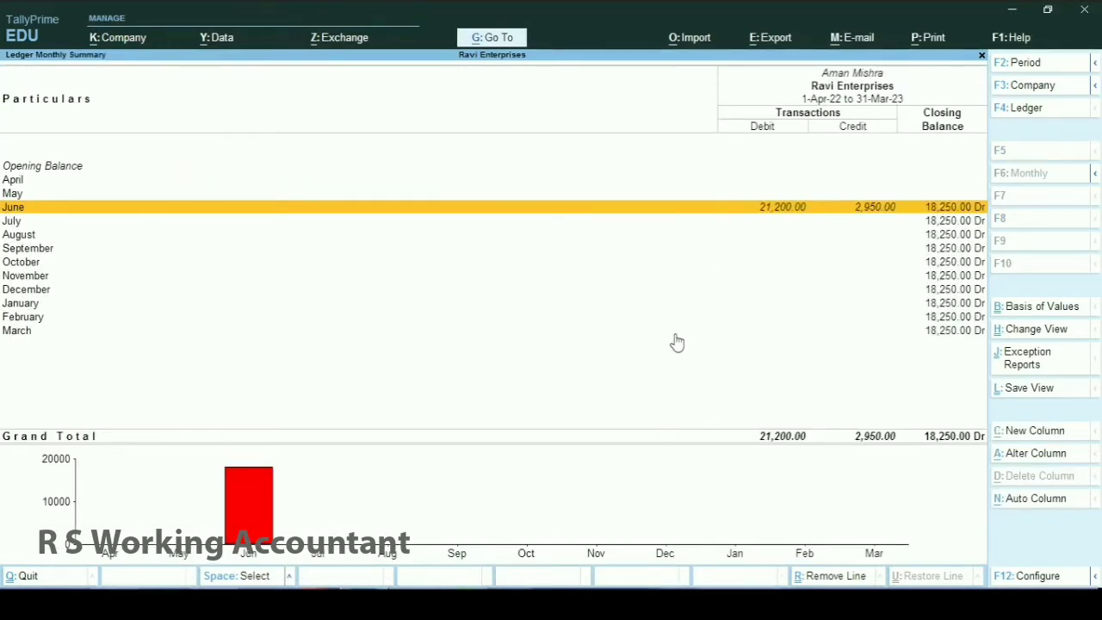
Reopen the same debtor's June vouchers and review the pending bills in the bill-wise view once more.
key(Return)
key(Up)
key(Up)
key(Up)
key(Up)
key(Up)
key(Up)
key(Up)
key(Up)
key(Up)
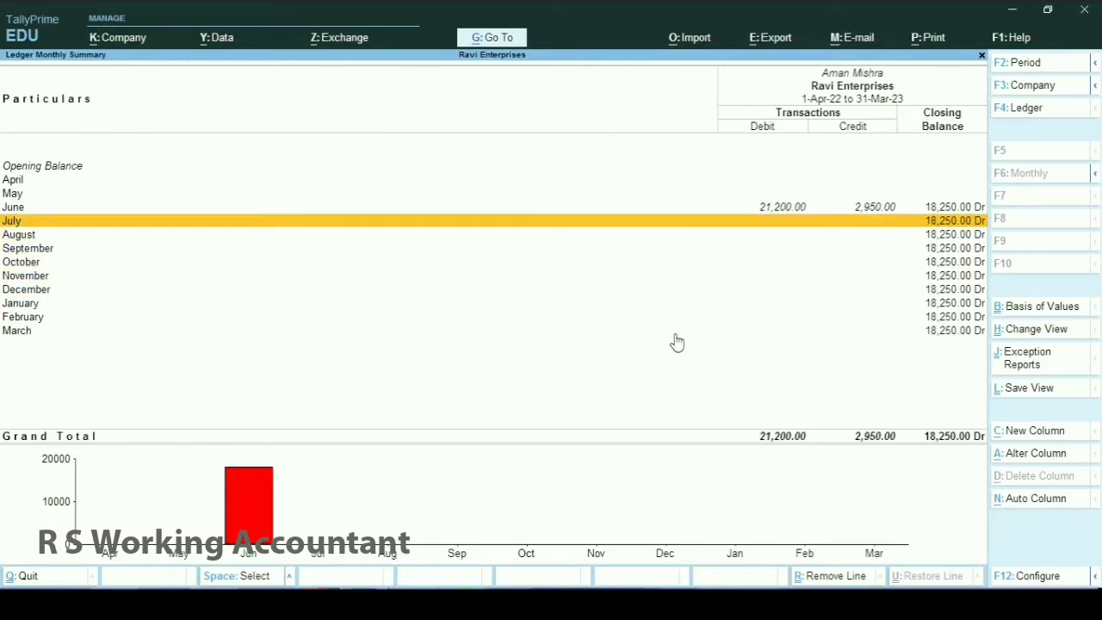
key(Return)
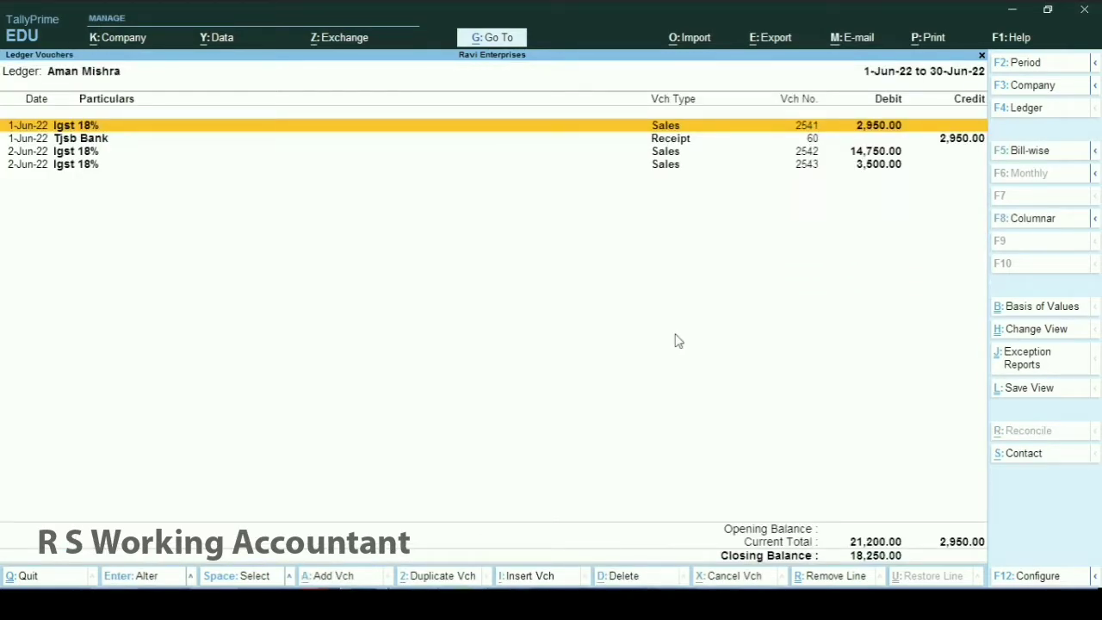
key(F5)
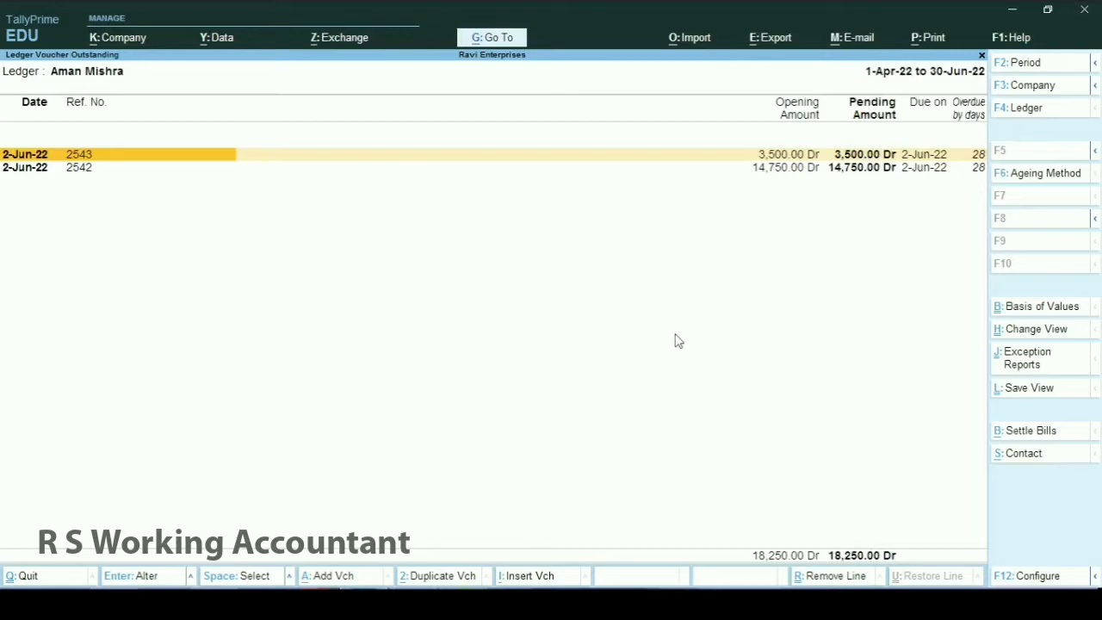
key(Escape)
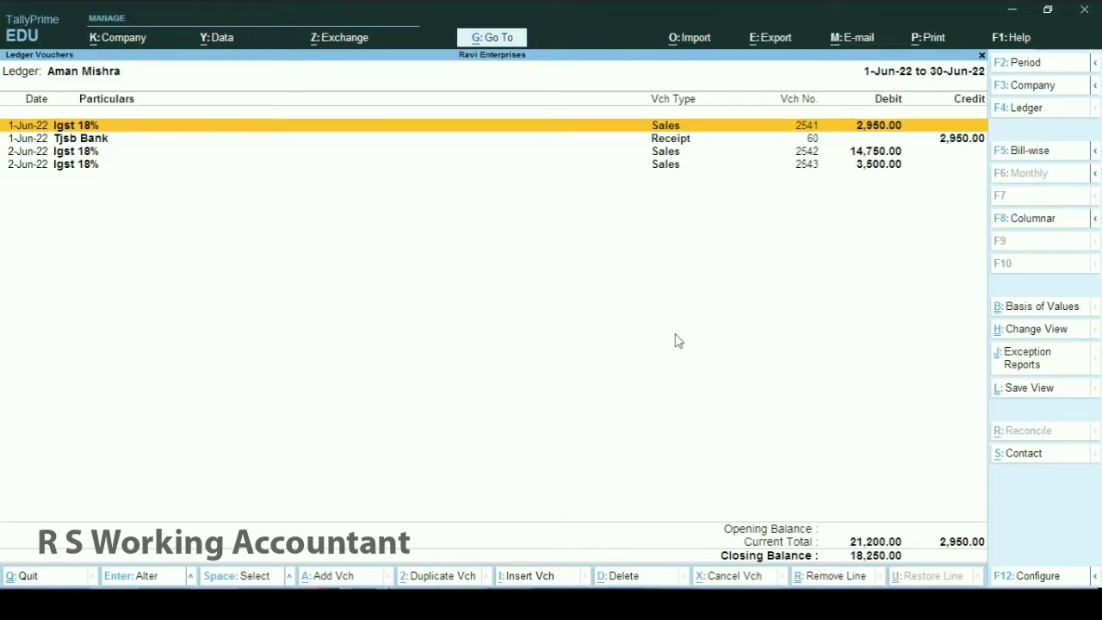
Inspect the bill reference in the Tjsb Bank receipt voucher and leave it without saving, back to the monthly summary.
key(Down)
key(Return)
key(Return)
key(Return)
key(Return)
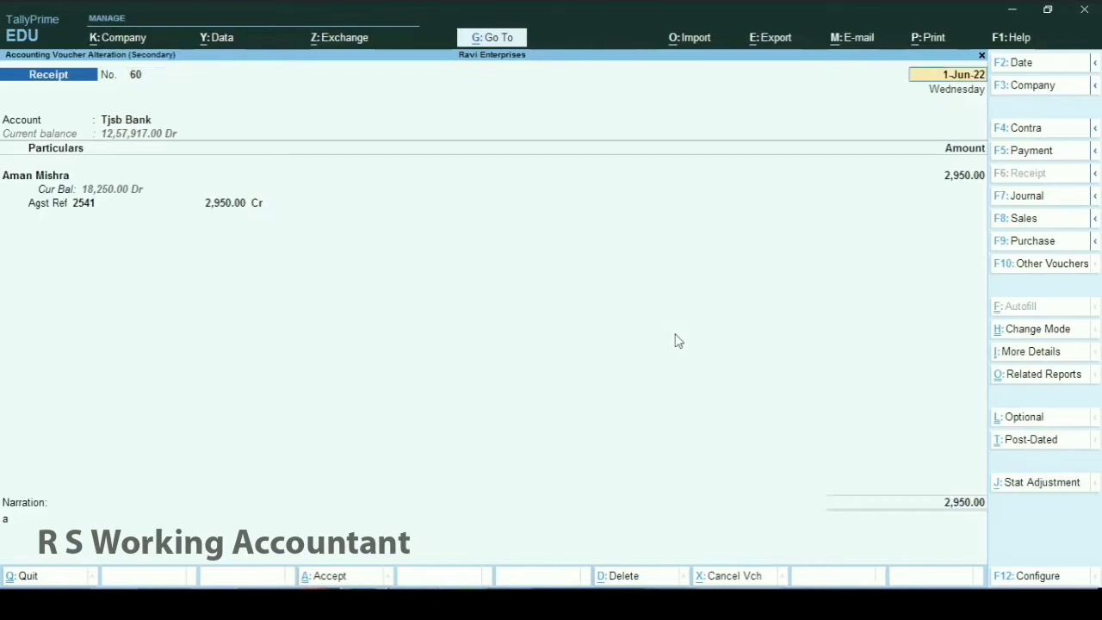
key(Return)
key(Return)
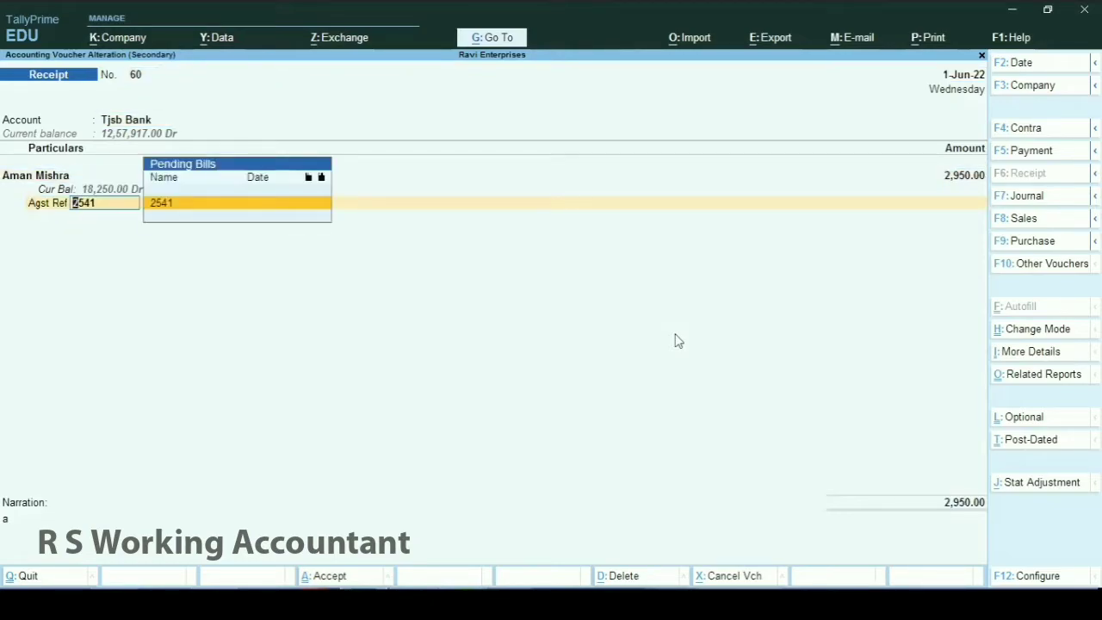
key(BackSpace)
key(Escape)
key(Escape)
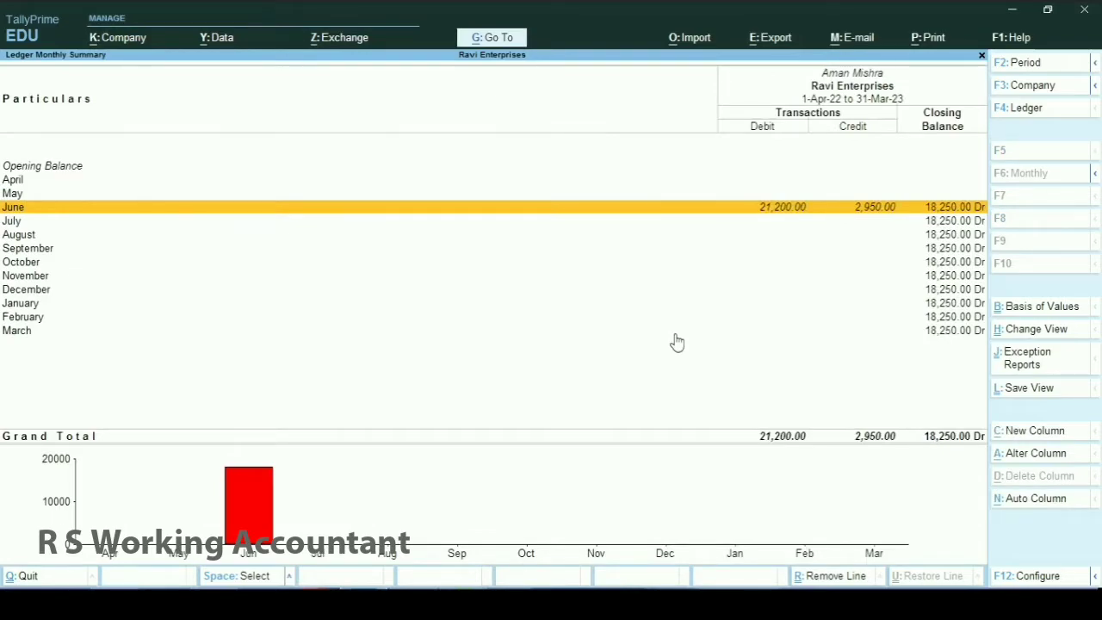
Recheck which sales bill the June receipt voucher is set against, and return to the Sundry Debtors group summary without saving.
key(Return)
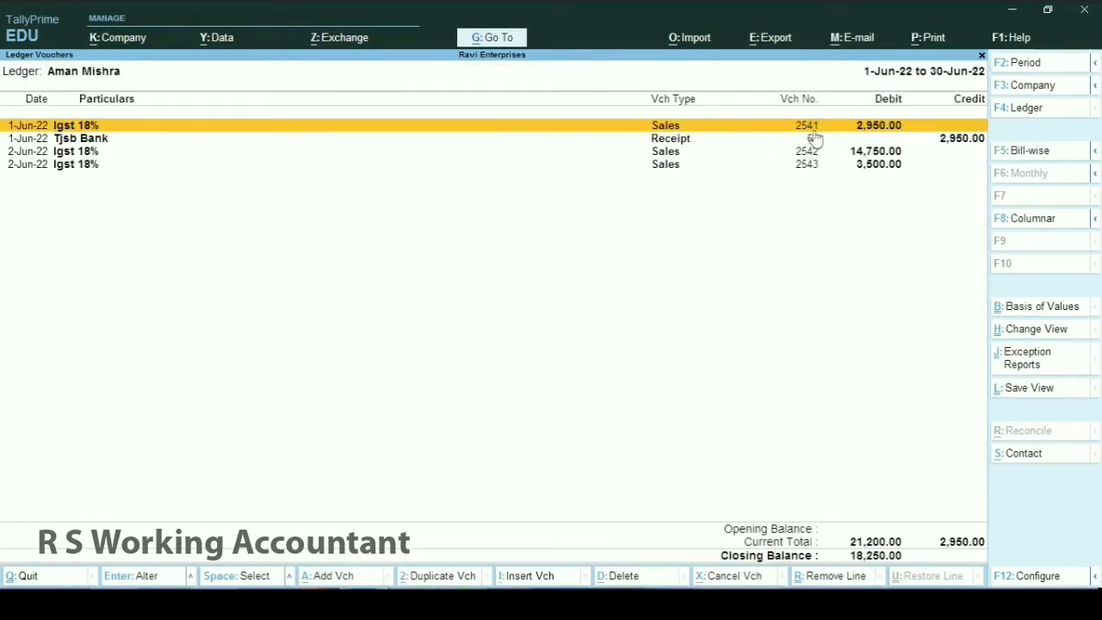
key(Down)
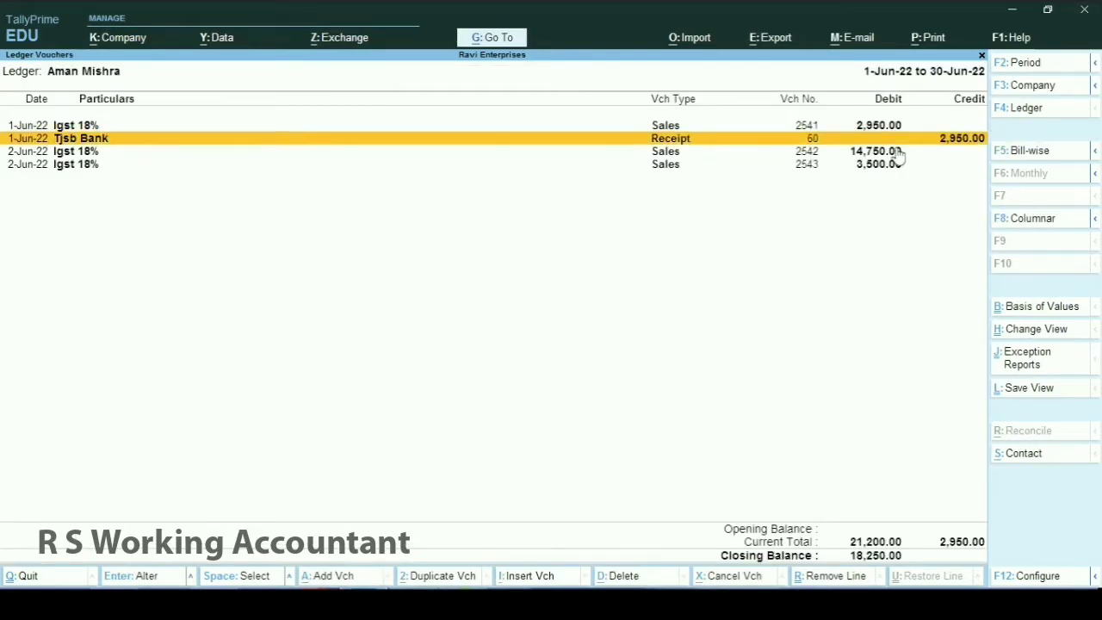
key(Return)
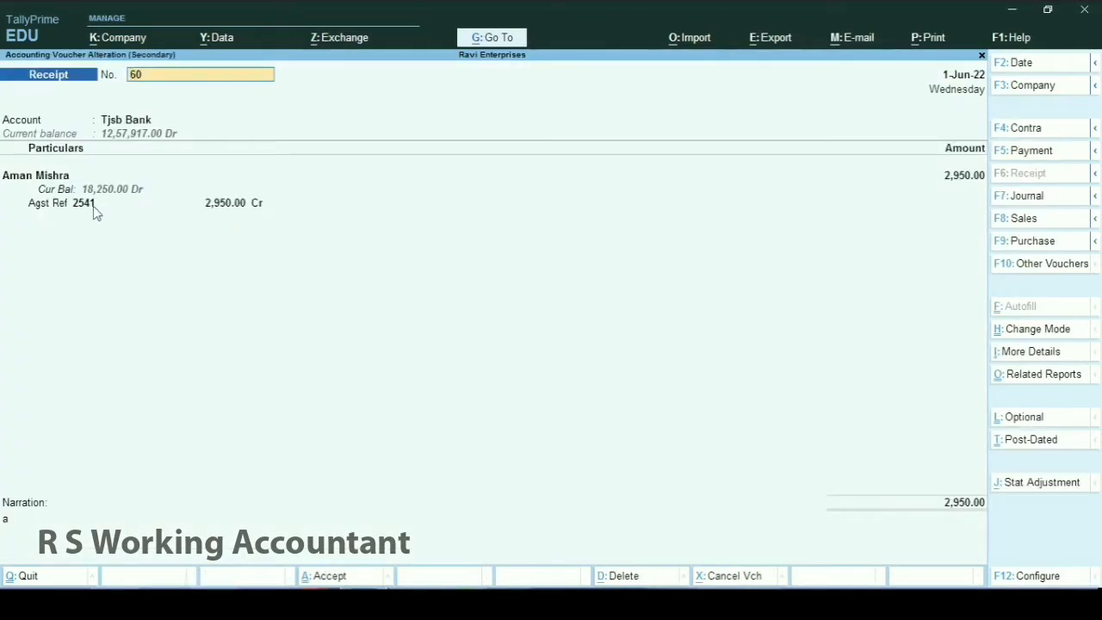
key(BackSpace)
key(Escape)
key(y)
key(Escape)
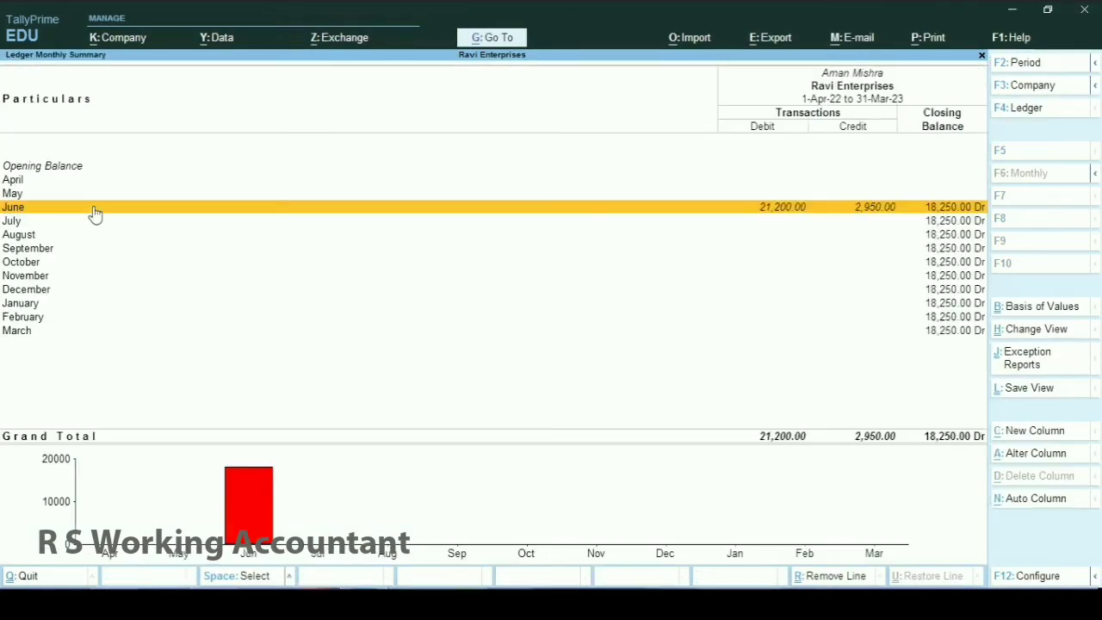
key(Escape)
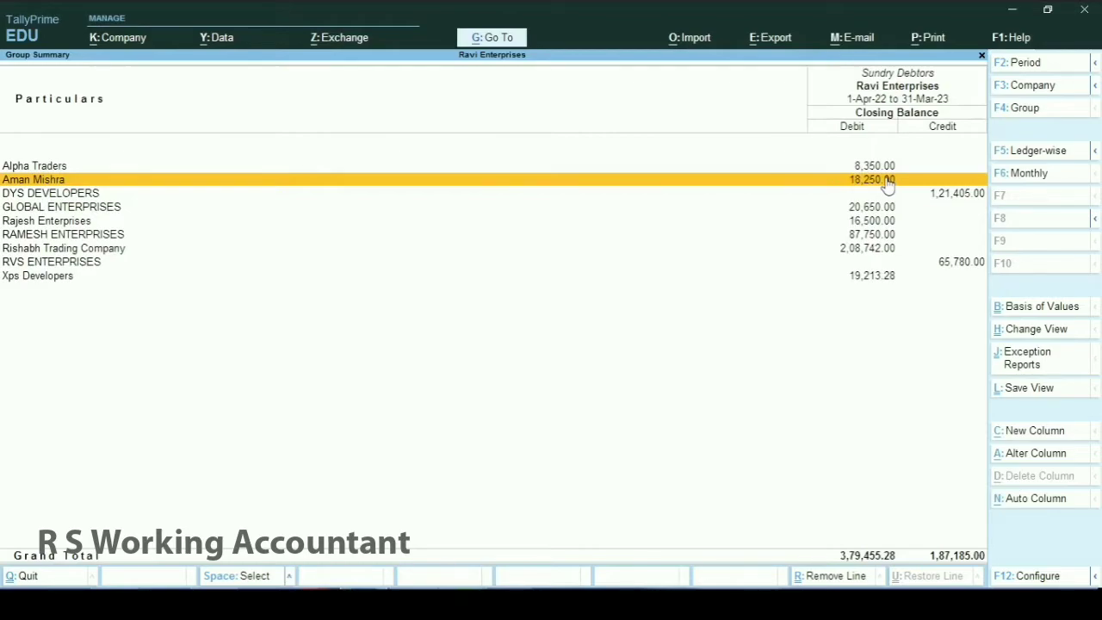
Export the Sundry Debtors group summary as the Excel spreadsheet GrpSum.xlsx to C:\Program Files\TallyPrime.
key(alt+e)
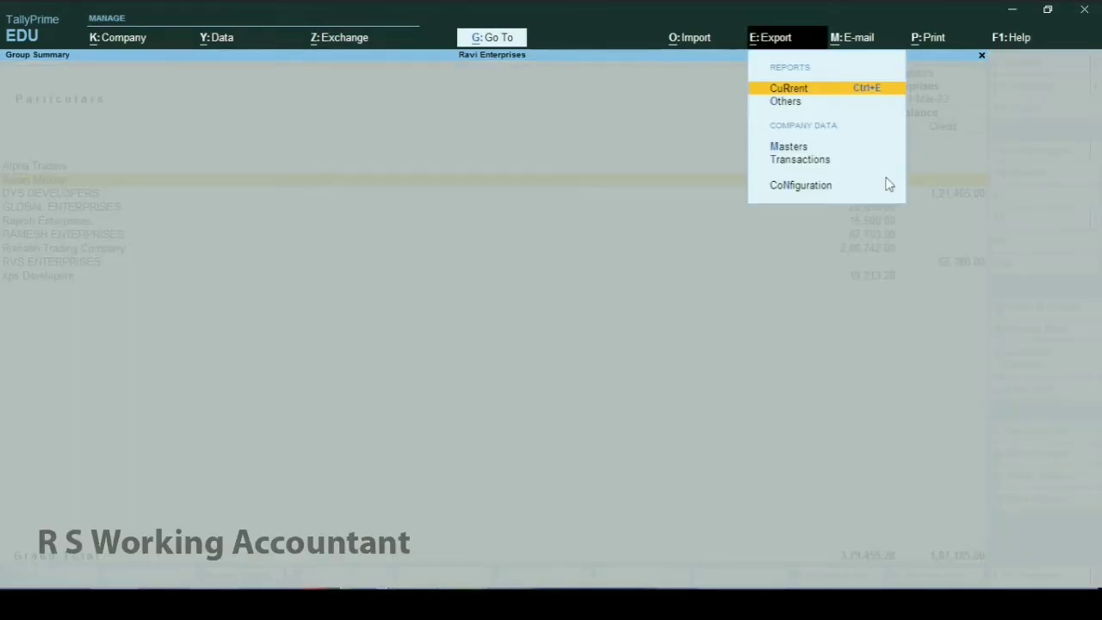
key(Return)
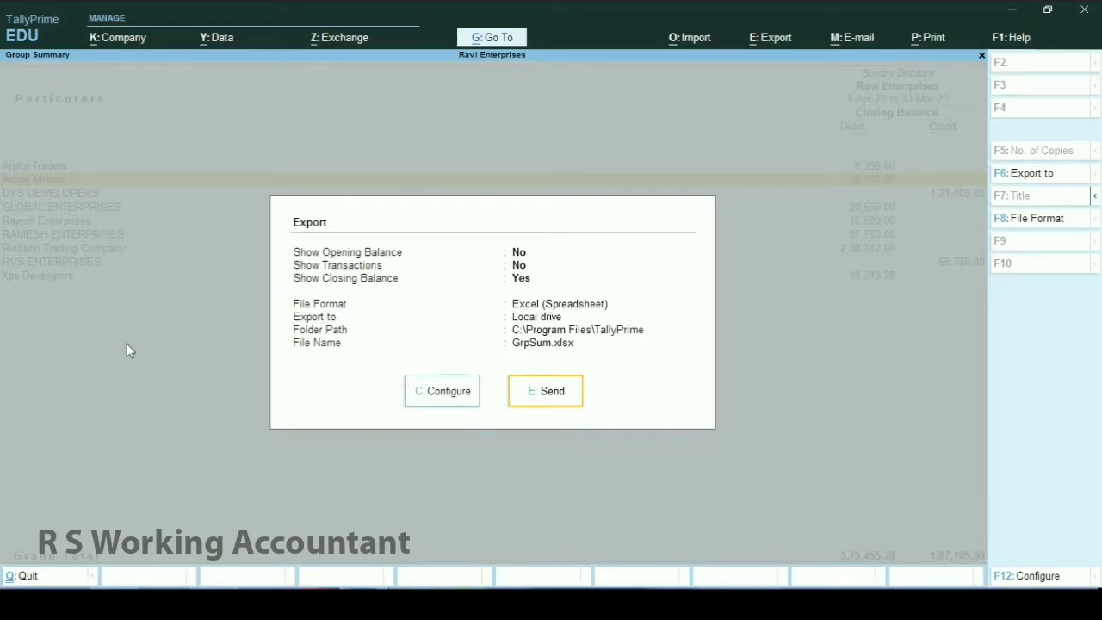
key(Return)
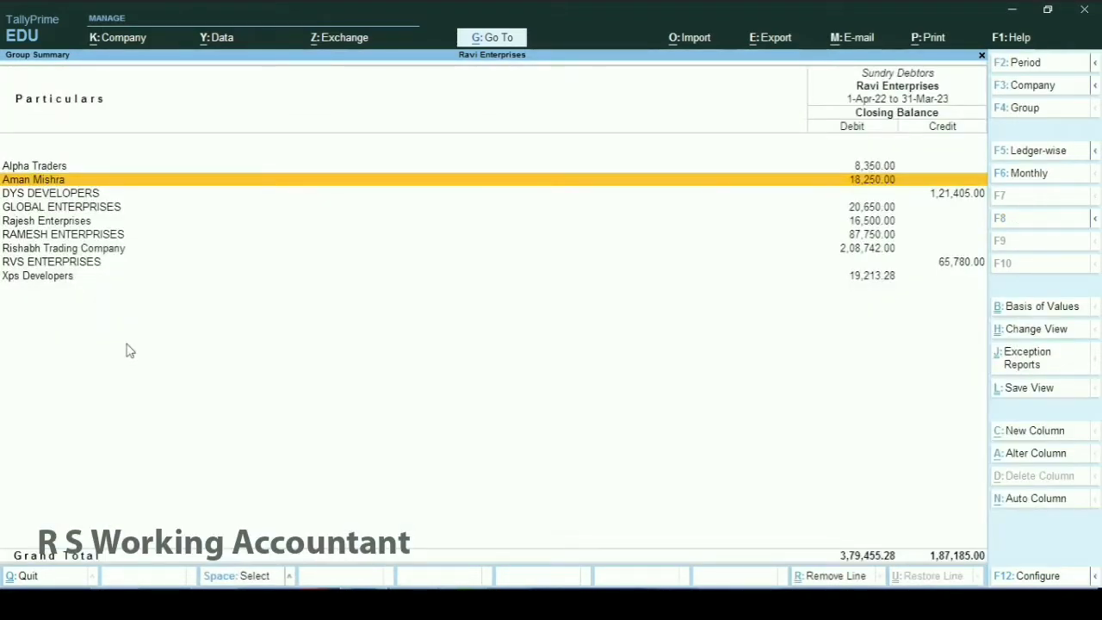
Close the open reports and return to the Gateway of Tally.
key(Escape)
key(Escape)
key(Escape)
key(Escape)
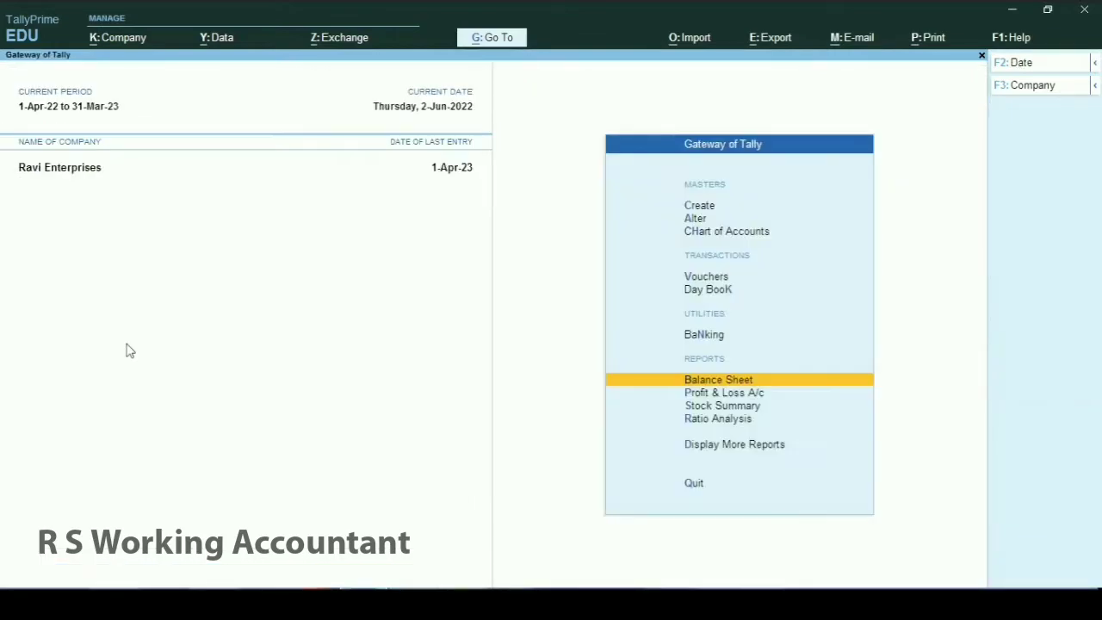
key(Escape)
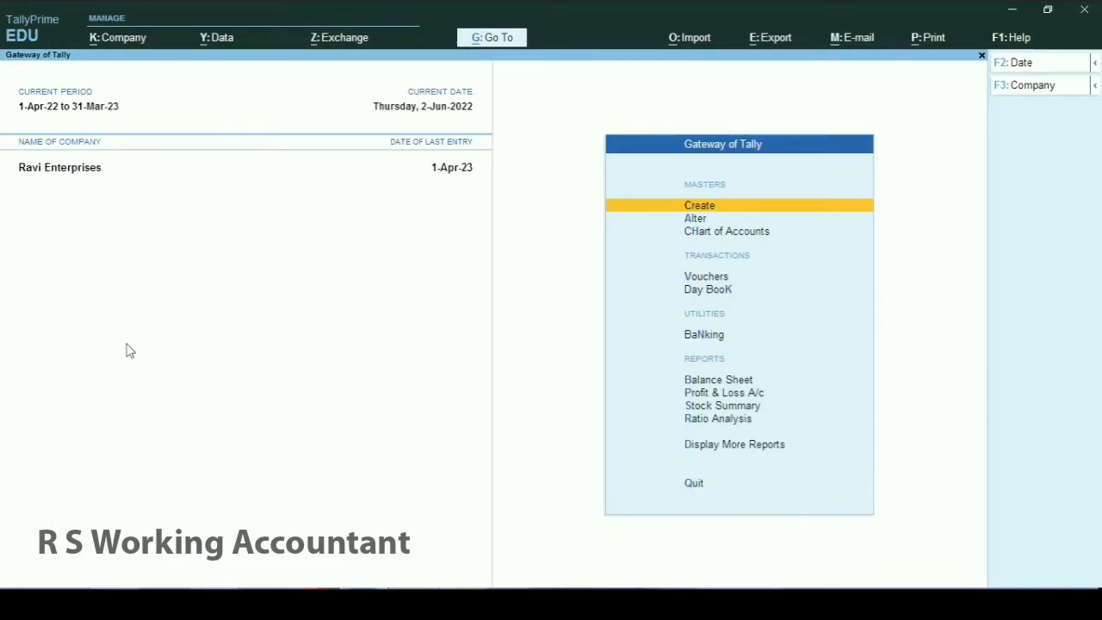
Check the closing balance in the ledger vouchers of the customer listed below Alpha Traders, and return to the Gateway of Tally.
text(d)
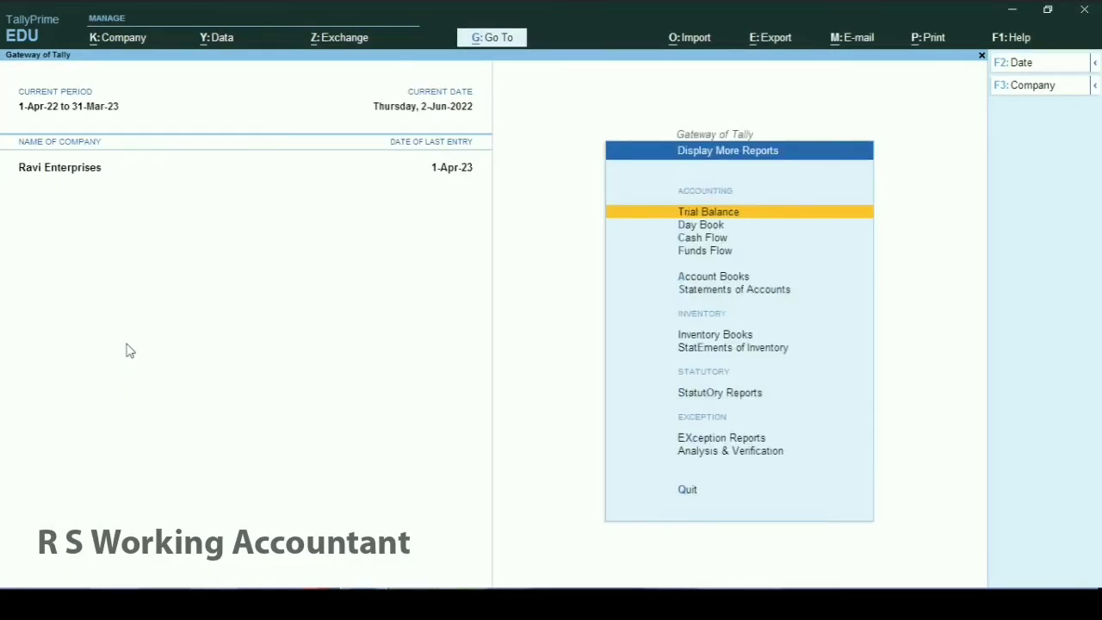
text(alaman)
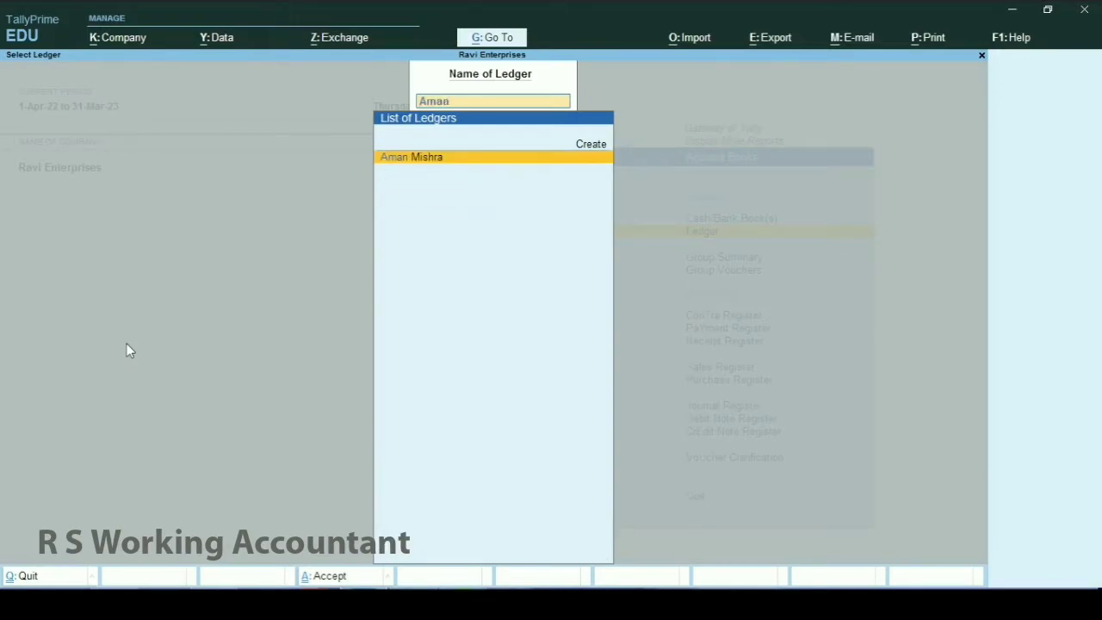
key(Return)
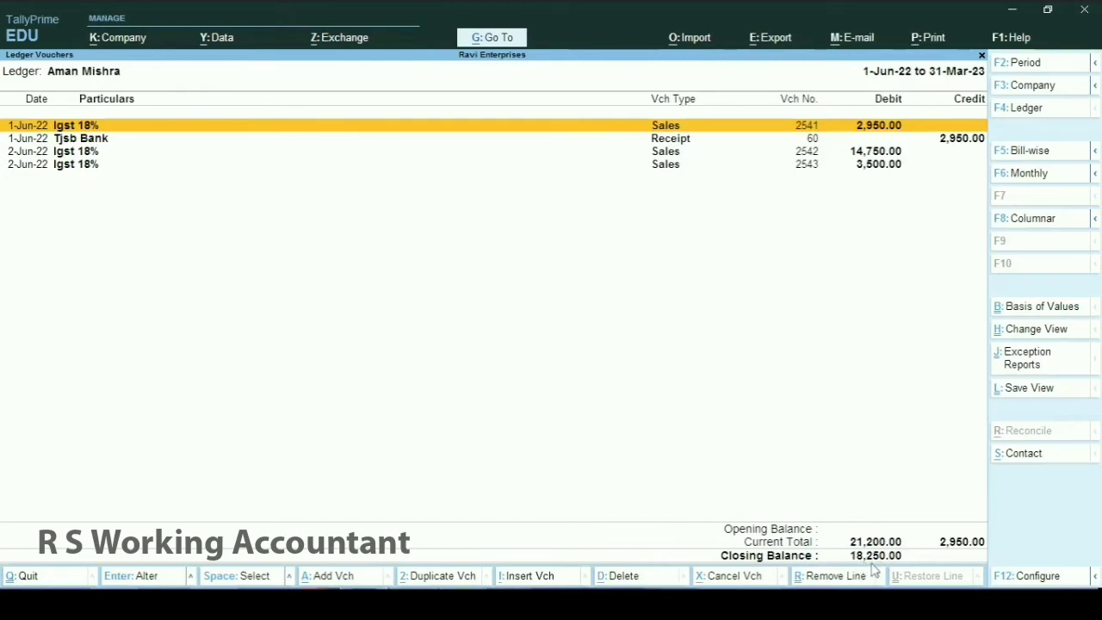
key(Escape)
key(Escape)
key(Escape)
key(Escape)
key(Escape)
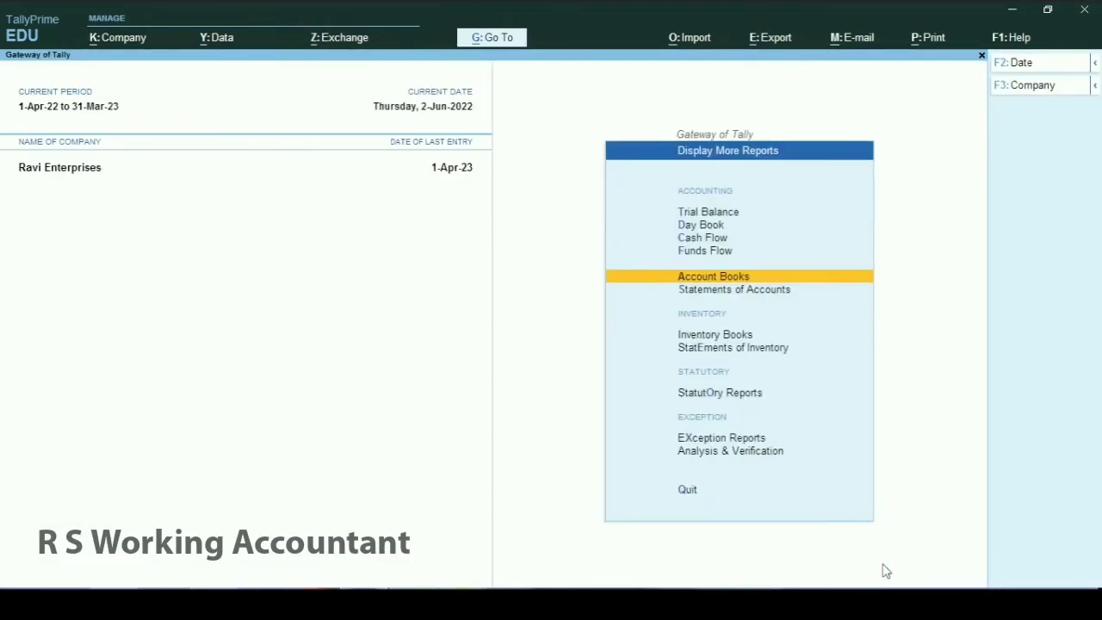
key(Escape)
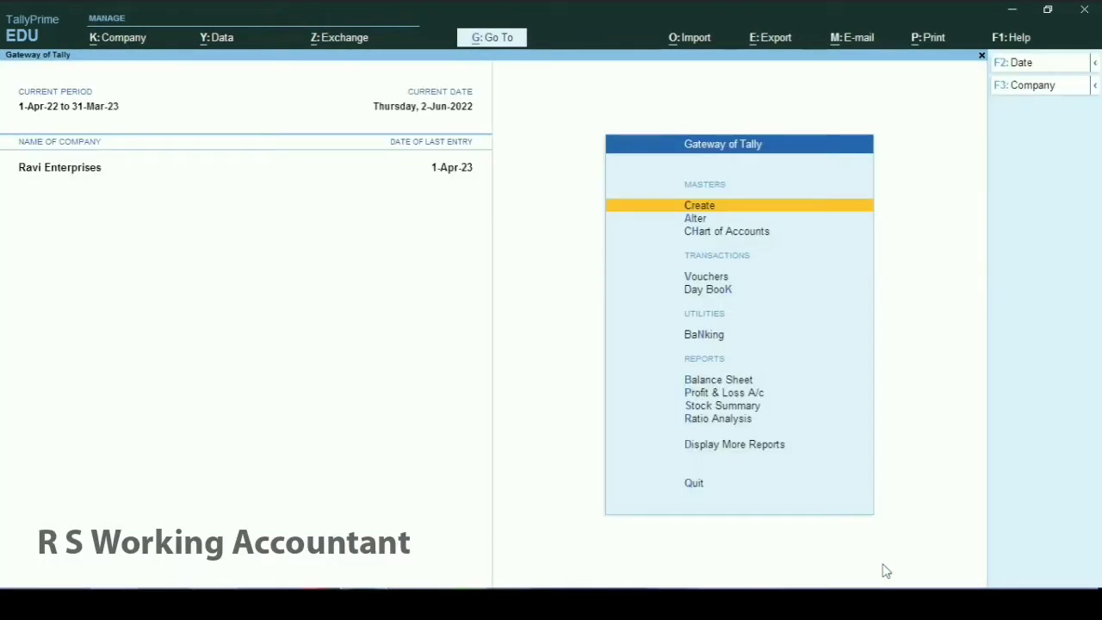
View the receivables outstanding under Statements of Accounts and return to the Gateway of Tally.
key(d)
key(Down)
key(Down)
key(Down)
key(Down)
key(Down)
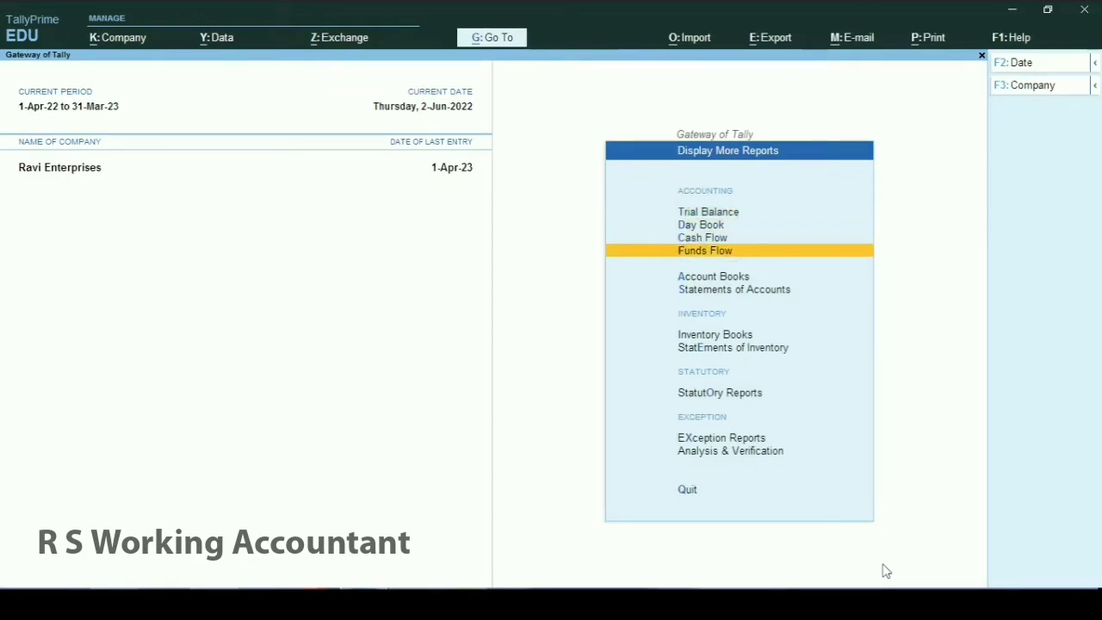
key(Return)
key(Return)
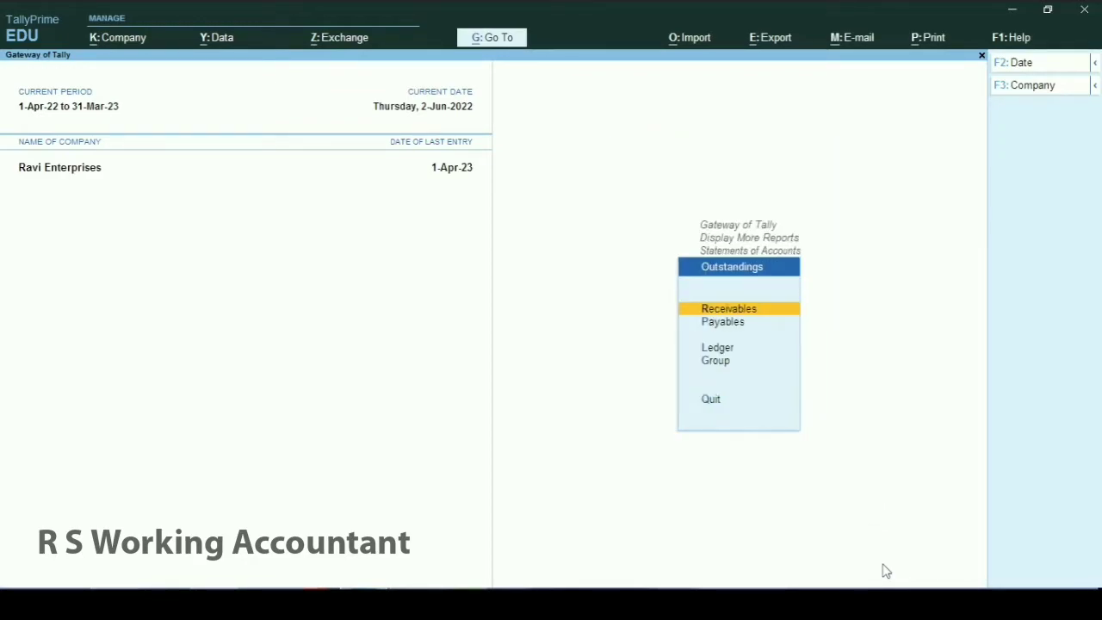
key(Return)
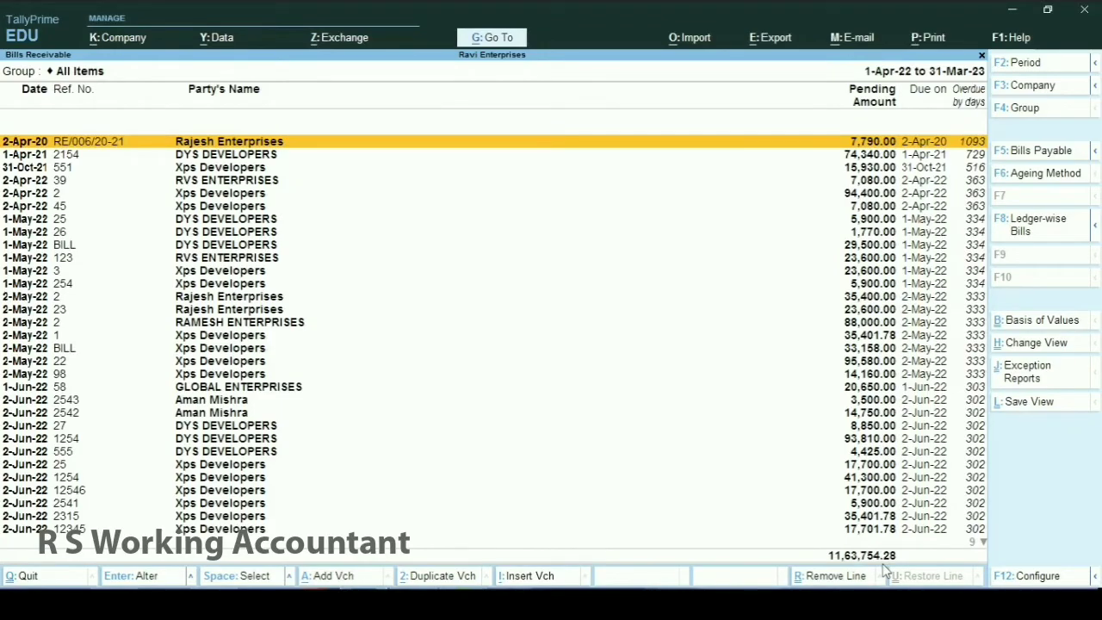
key(Escape)
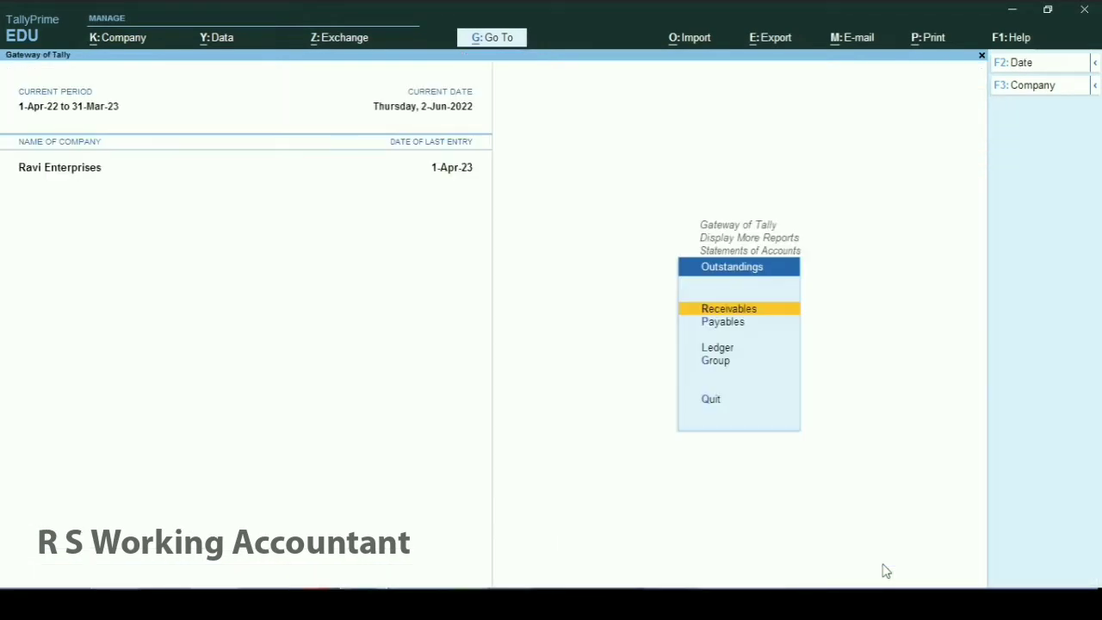
key(Escape)
key(Escape)
key(Escape)
key(Escape)
key(Escape)
Open the Bills Receivable report and select the customer's pending bills 2543 and 2542, dated 2-Jun-22.
key(d)
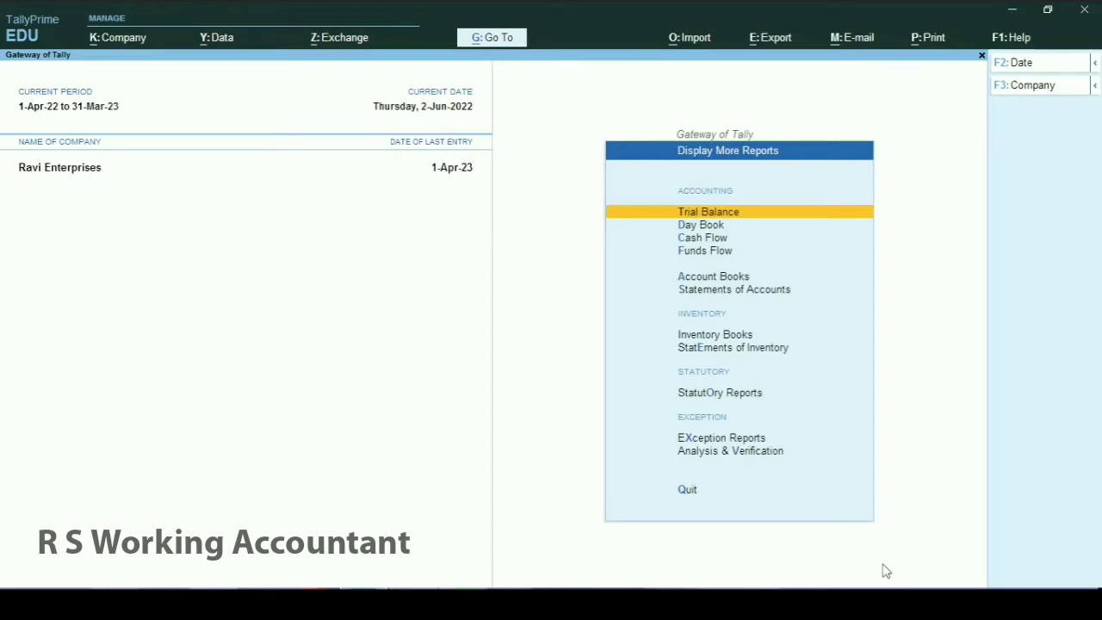
key(s)
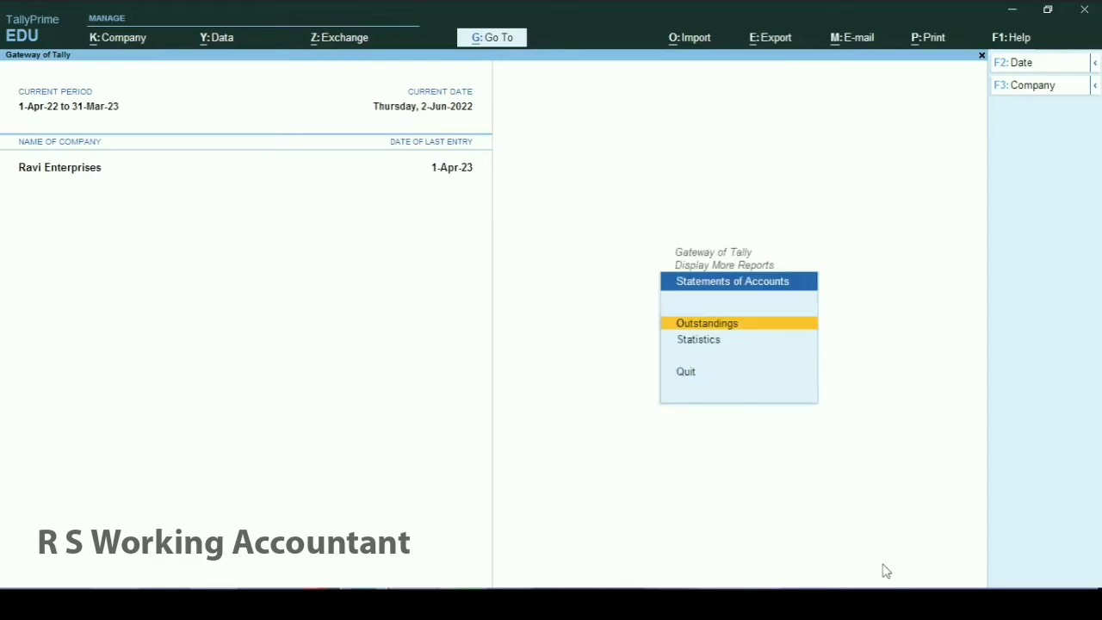
key(Return)
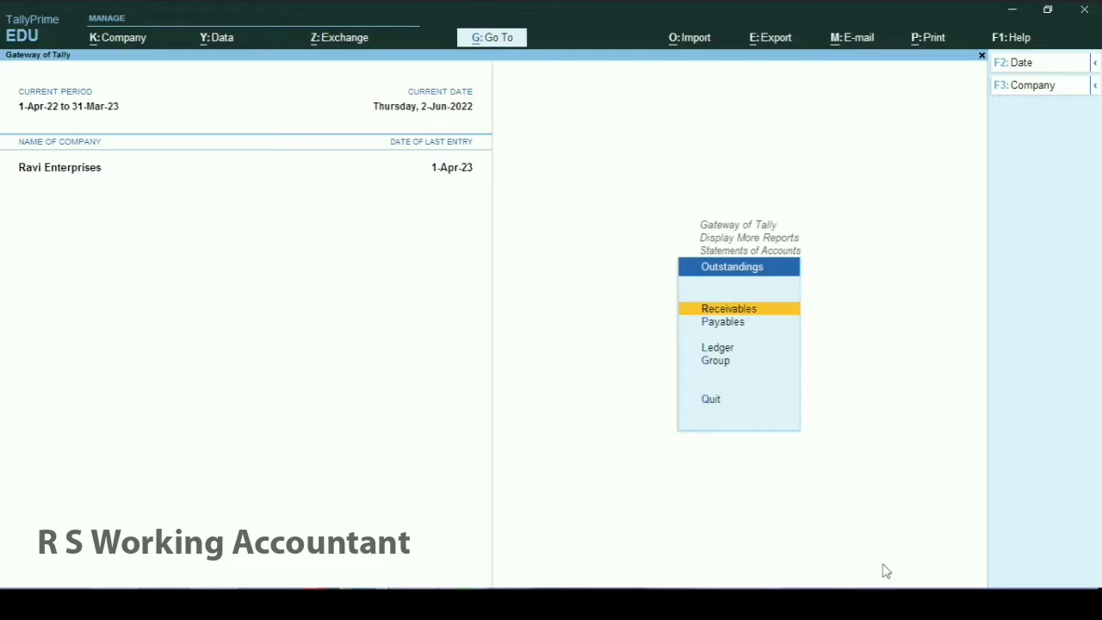
key(Return)
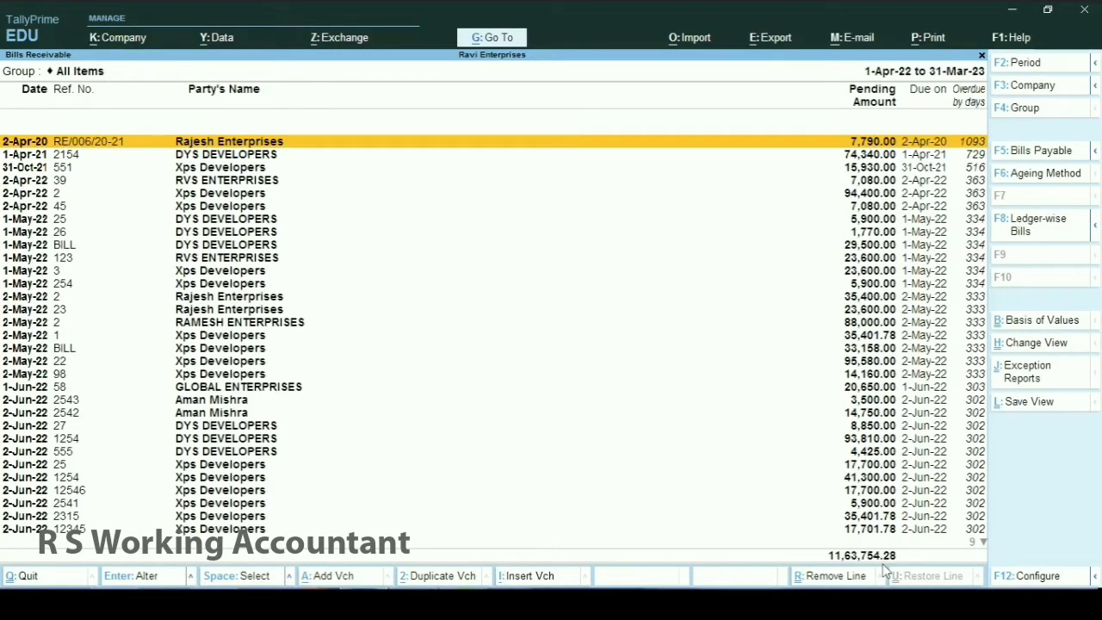
key(Down)
key(Down)
key(Down)
key(Down)
key(Down)
key(Down)
key(Down)
key(Down)
key(Down)
key(Down)
key(Down)
key(Down)
key(Down)
key(Down)
key(Down)
key(Down)
key(Down)
key(Down)
key(Down)
key(Down)
key(space)
key(shift+Down)
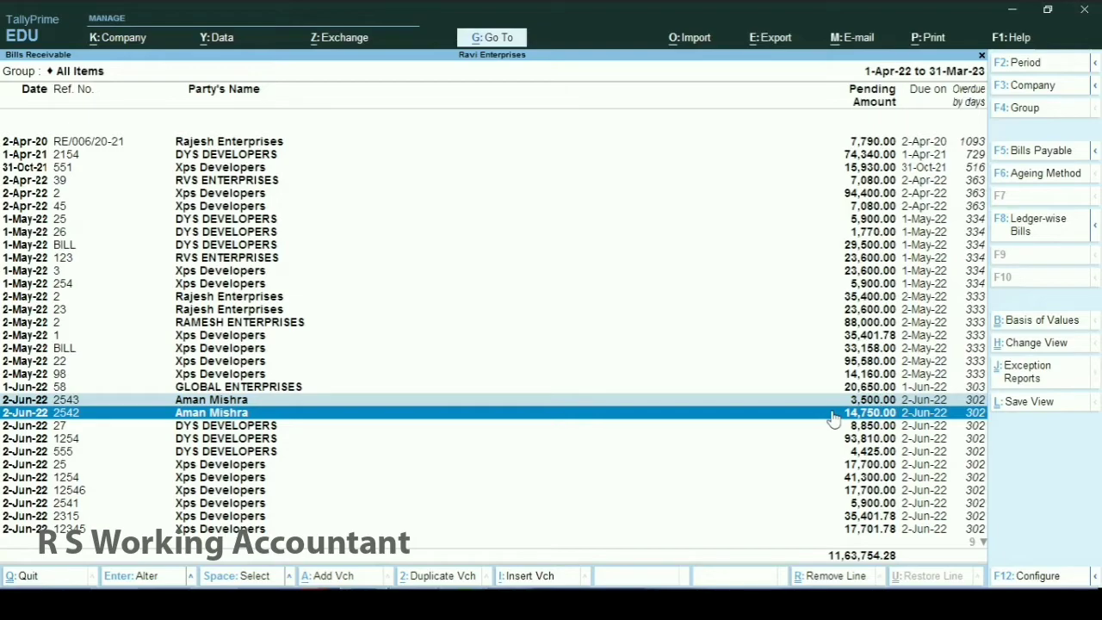
Try to export the Bills Receivable report as the Excel spreadsheet Bills.xlsx to C:\Program Files\TallyPrime.
key(alt)
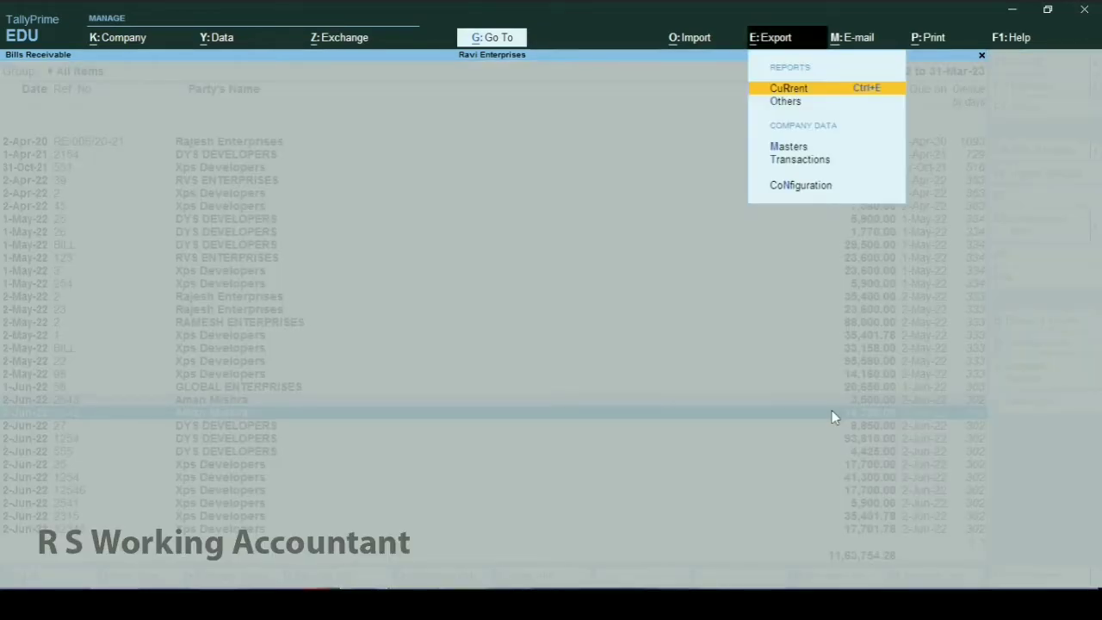
key(Return)
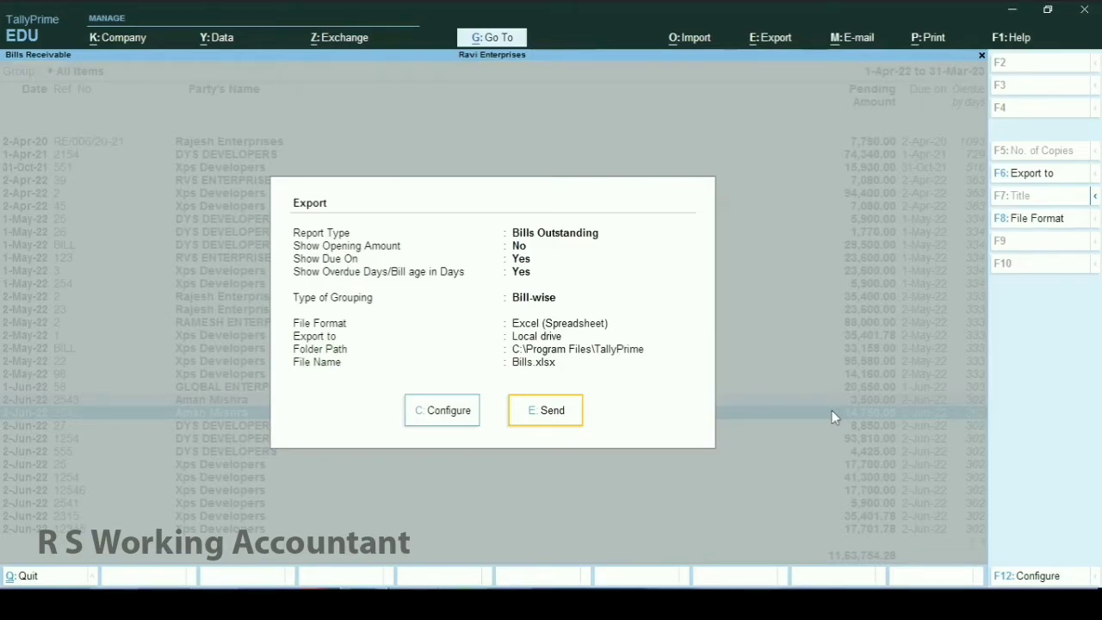
key(Return)
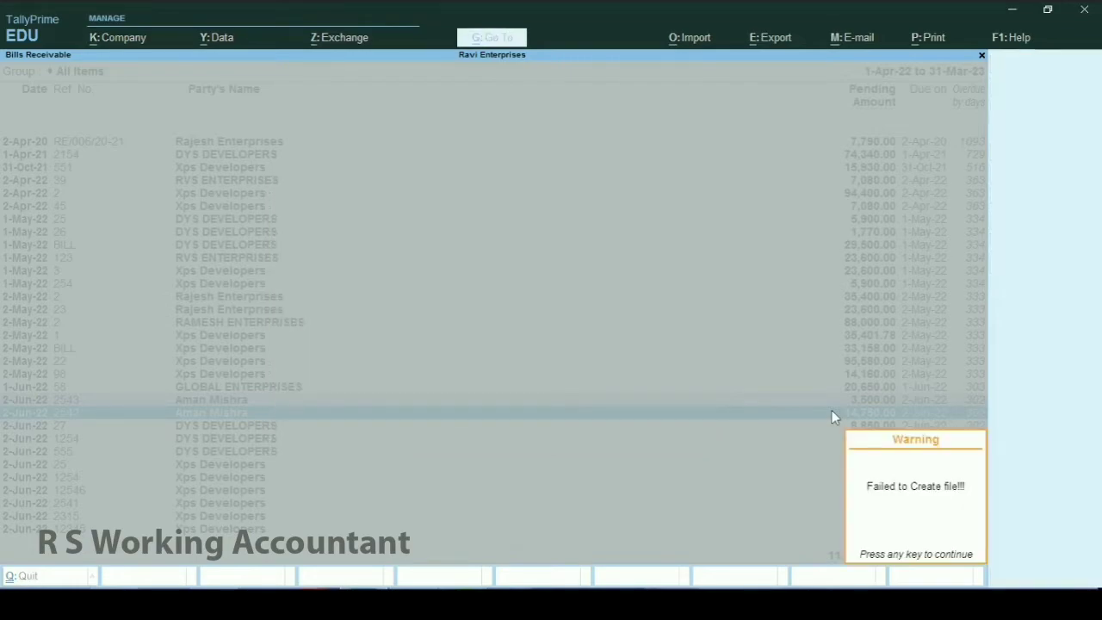
key(Return)
key(Return)
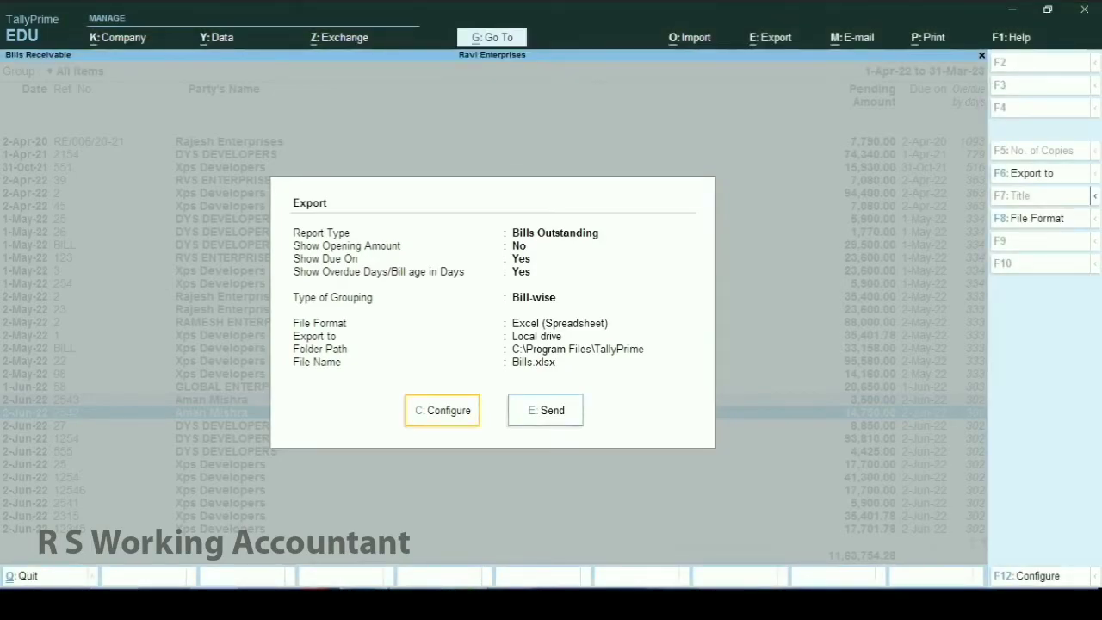
key(Escape)
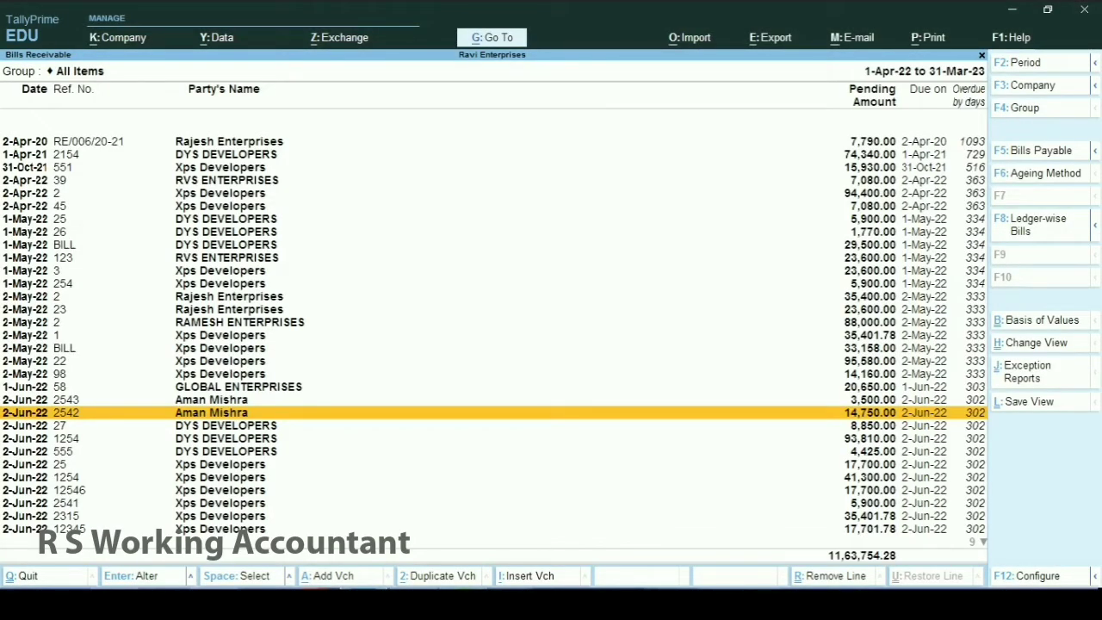
Preview the printout of the Bills Receivable report and enlarge the preview page.
key(alt+p)
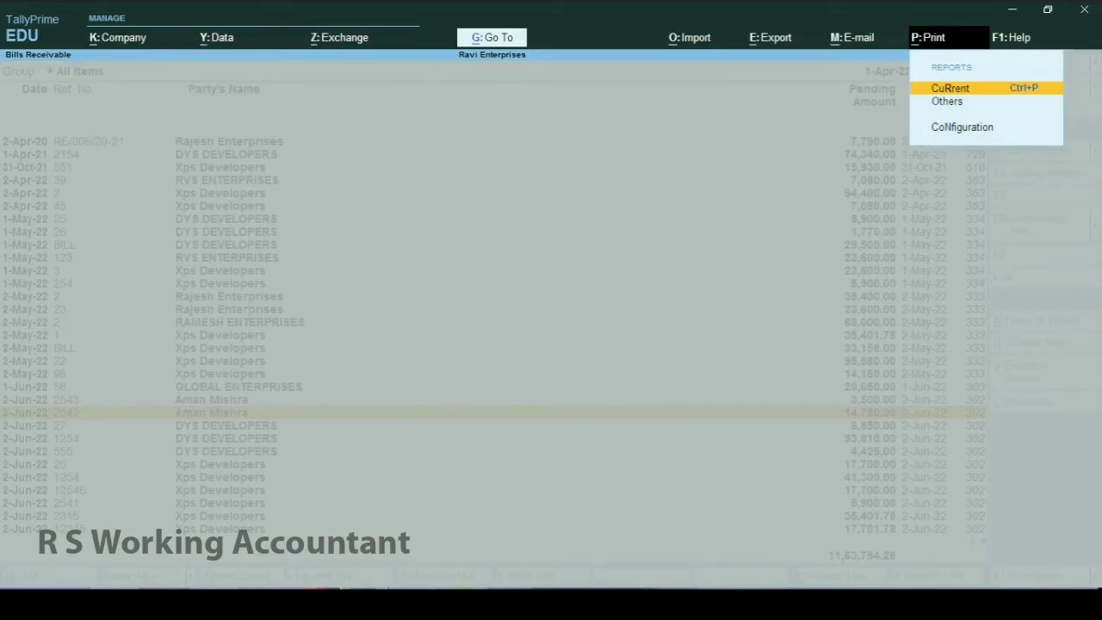
key(Return)
key(i)
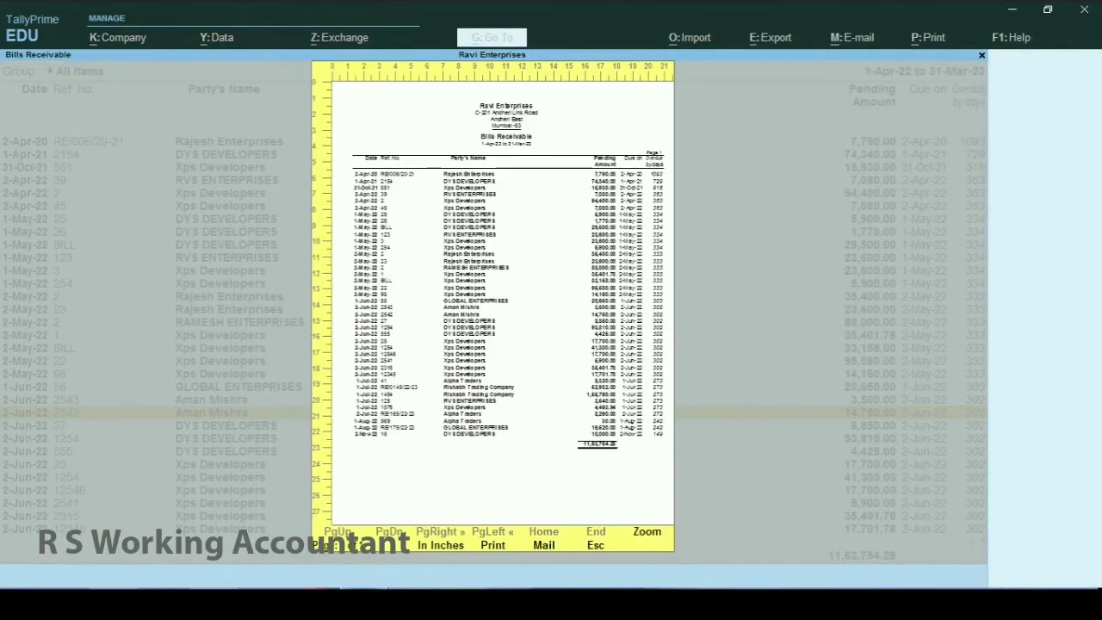
key(alt+z)
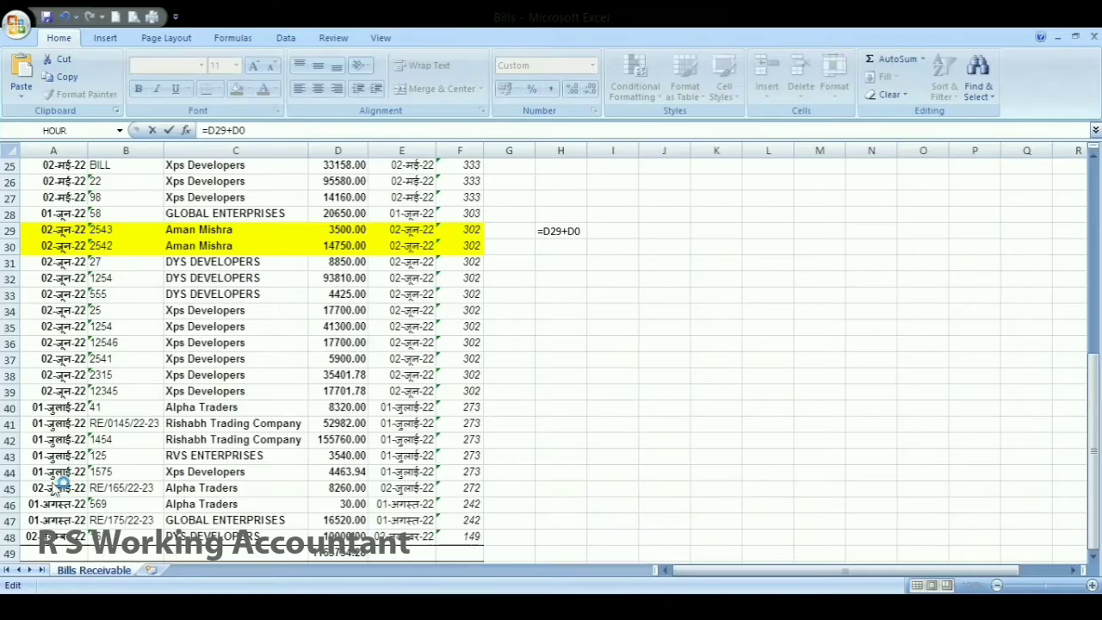
Total the pending amounts of bills 2543 and 2542 with the formula =D29+D30 in cell H29 of the Excel Bills workbook.
click(103, 245)
key(Up)
key(Right)
key(Right)
key(Right)
key(Right)
key(Right)
key(Right)
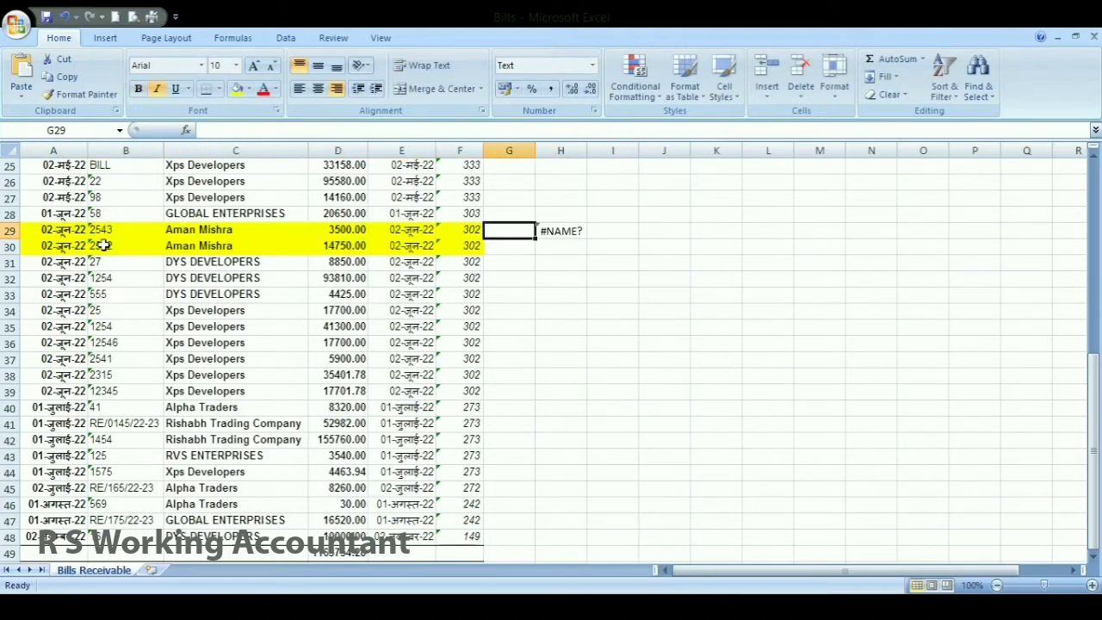
text(=)
key(Left)
key(Left)
key(Left)
key(Left)
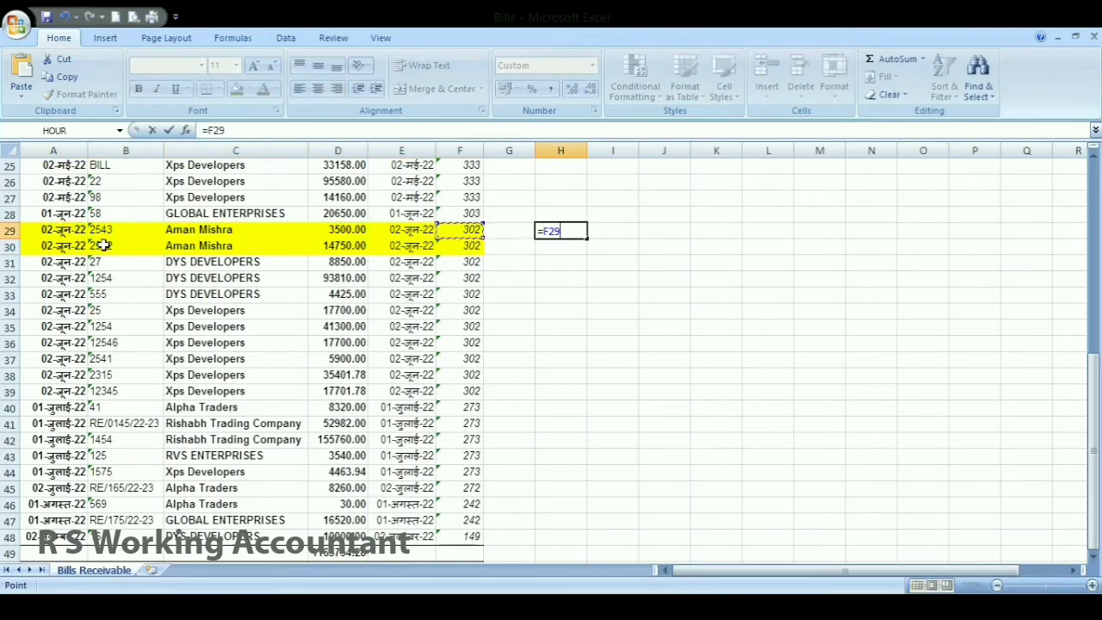
text(+)
key(Left)
key(Left)
key(Left)
key(Left)
key(Down)
key(Return)
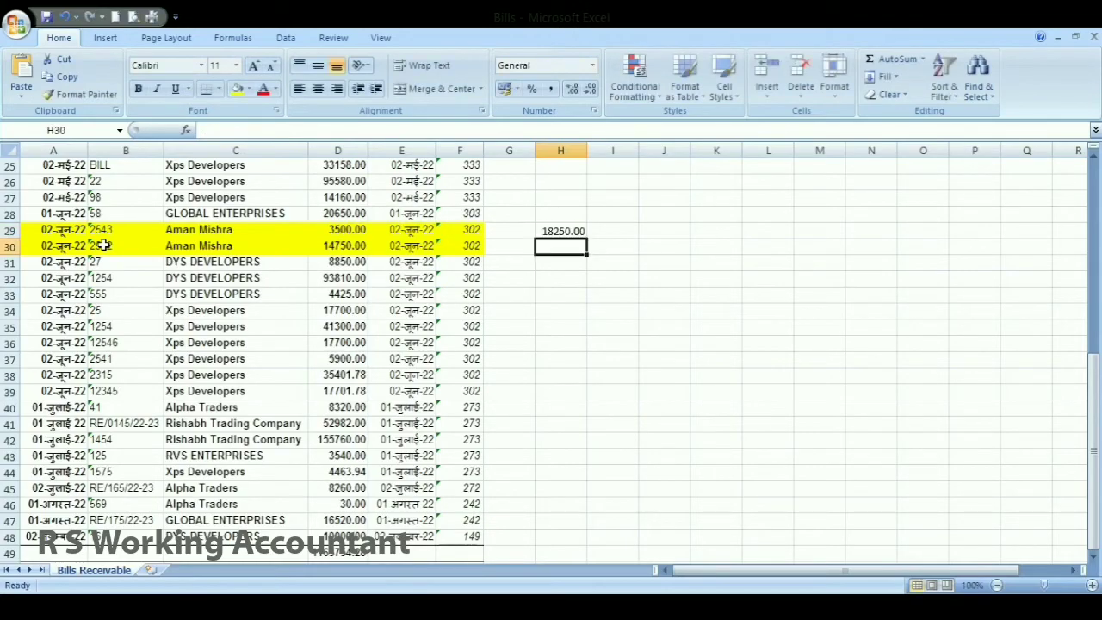
click(556, 233)
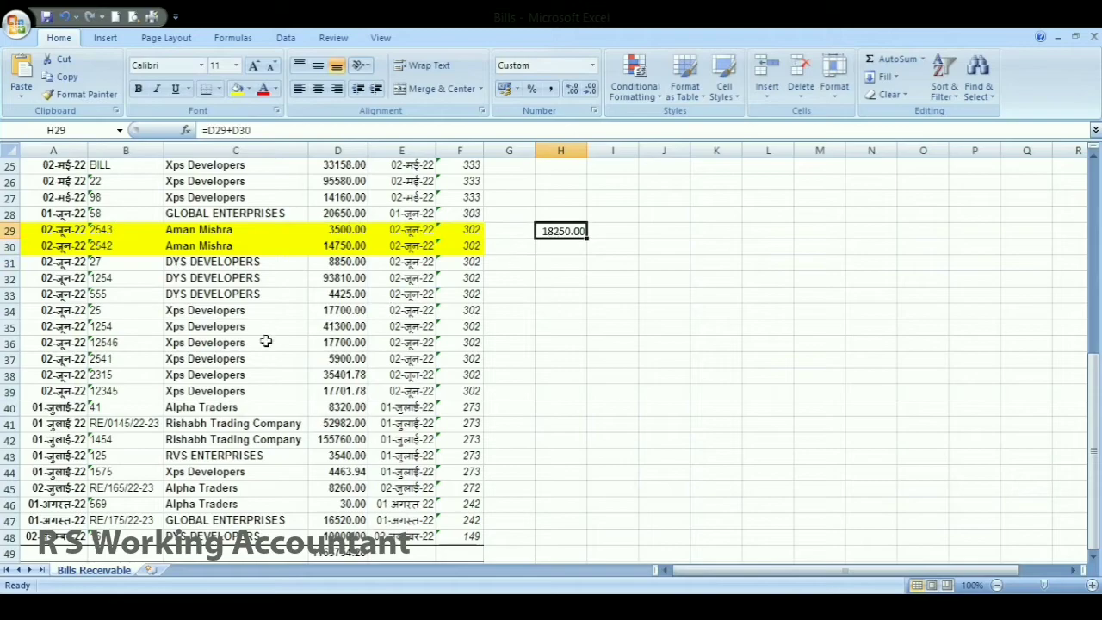
Check the party names and pending amounts in the highlighted rows 29 and 30 of the Bills Receivable sheet.
click(266, 342)
key(Up)
key(Up)
key(Up)
key(Up)
key(Up)
key(Up)
key(Up)
key(Down)
key(Up)
key(Right)
key(Down)
key(Left)
key(Up)
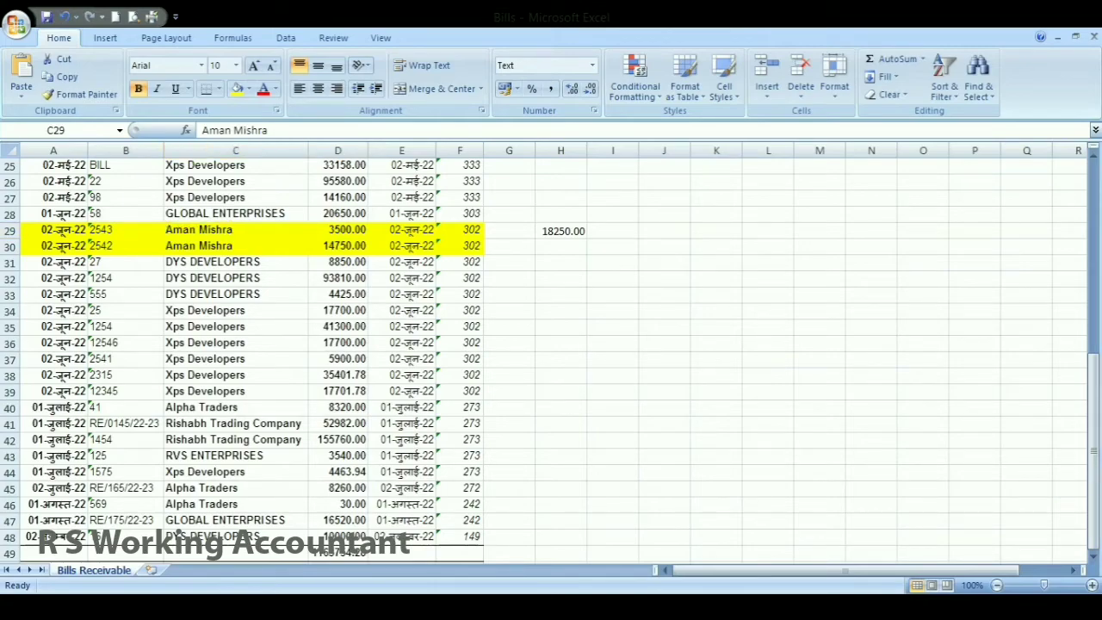
Switch back to TallyPrime, close the print preview and the Bills Receivable report, and return to the Gateway of Tally.
key(alt+Tab)
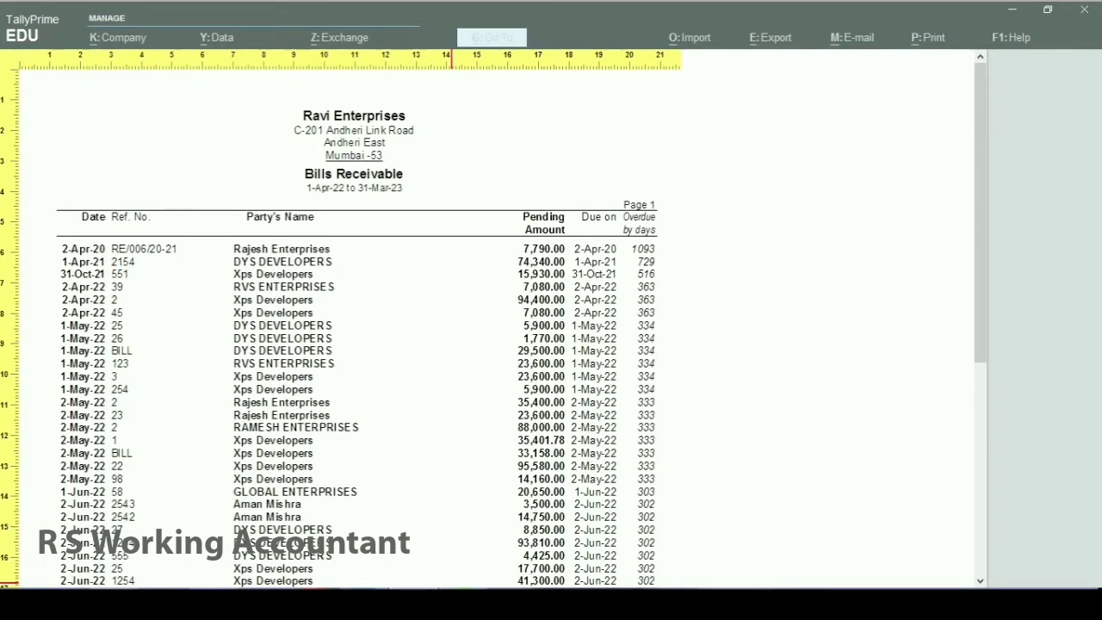
key(Escape)
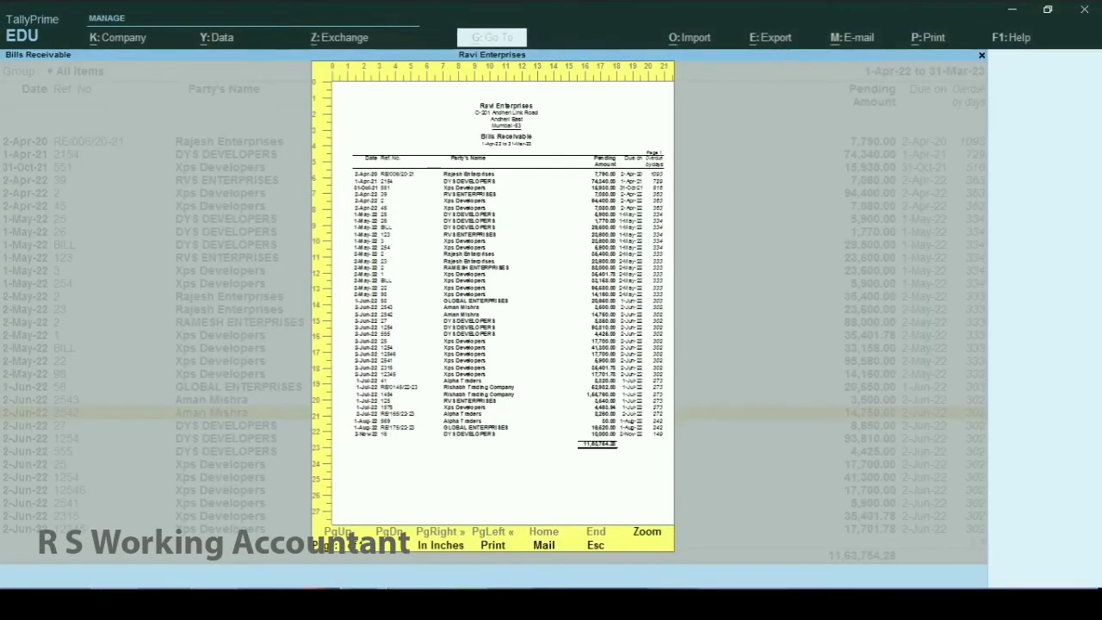
key(Escape)
key(Escape)
key(Escape)
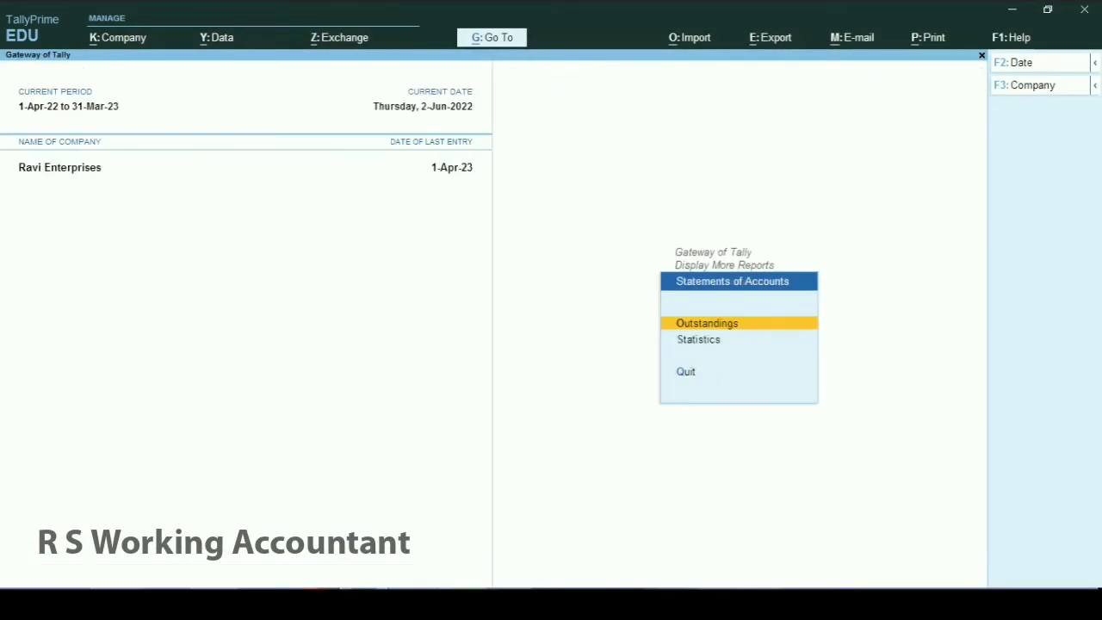
key(Escape)
key(Escape)
key(Escape)
key(Escape)
key(Escape)
Check the customer's closing balance in the Sundry Debtors group via Current Assets in the Balance Sheet, and return to the Gateway of Tally.
key(b)
key(Right)
key(Down)
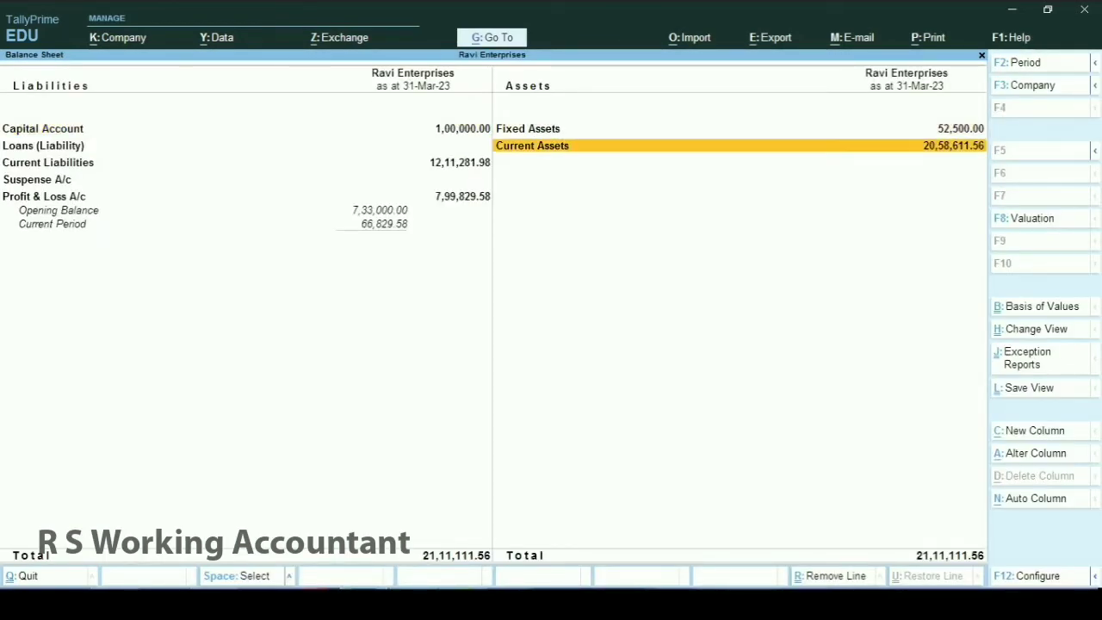
key(Return)
key(Down)
key(Down)
key(Return)
key(Down)
key(space)
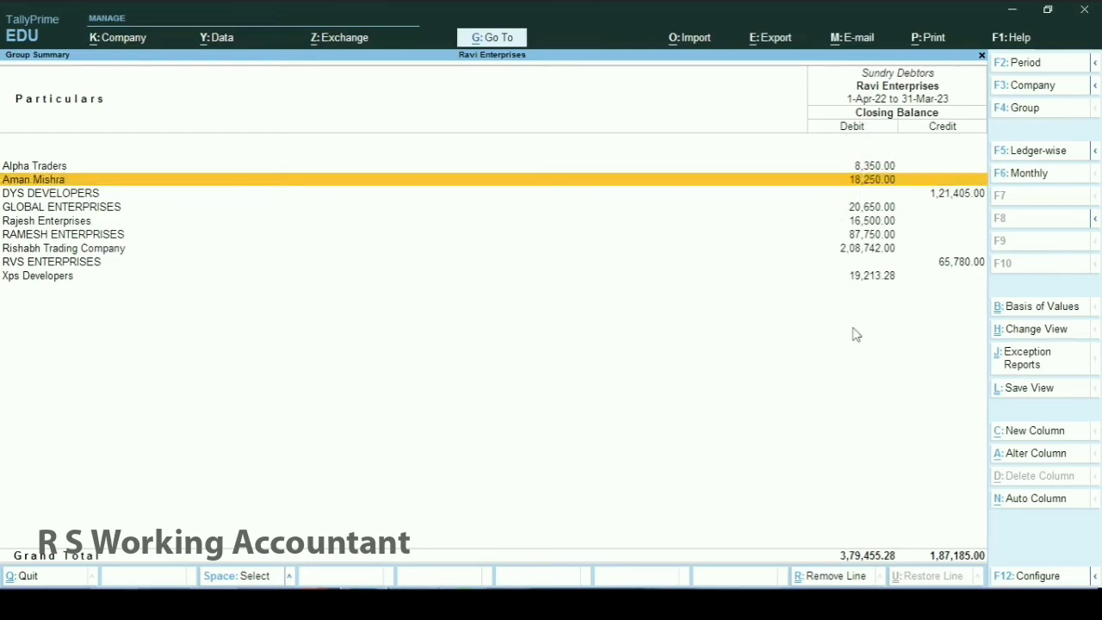
key(Escape)
key(Escape)
key(Escape)
key(Home)
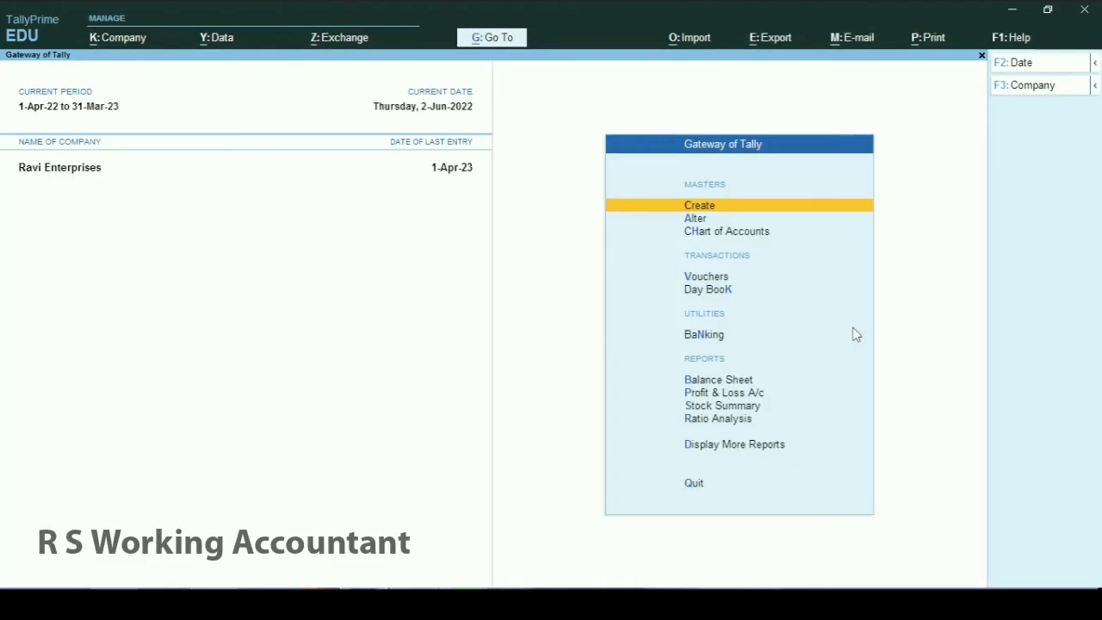
Reopen the Bills Receivable report and mark bills 2543 and 2542 to compare their amounts with the customer's ledger balance.
key(d)
key(s)
key(Return)
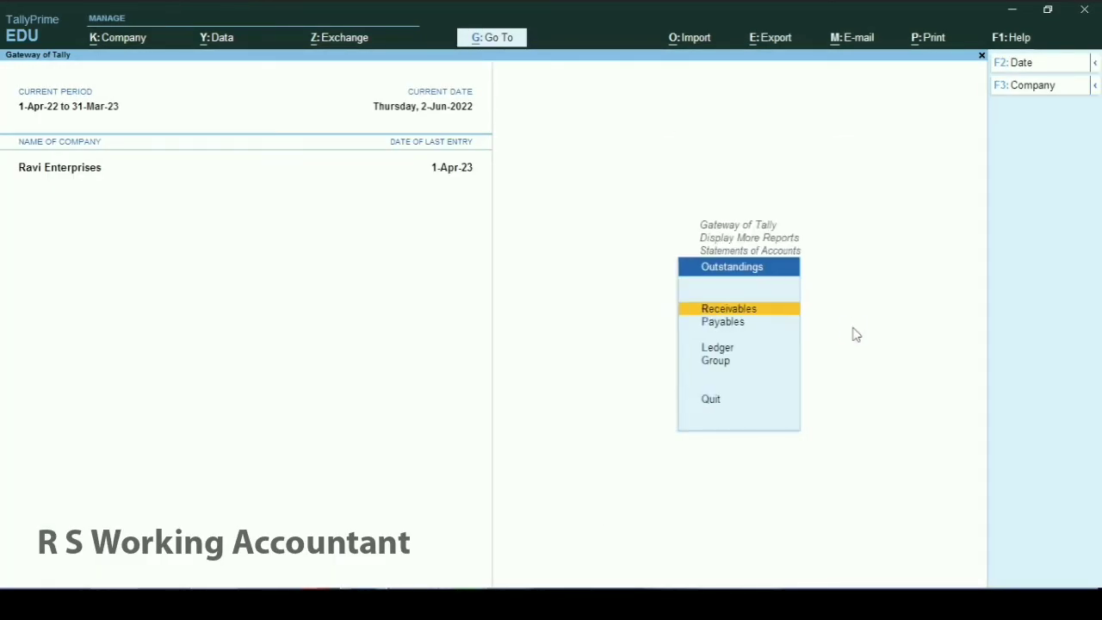
key(Return)
key(Down)
key(Down)
key(Down)
key(Down)
key(Down)
key(Down)
key(Down)
key(Down)
key(Down)
key(Down)
key(Down)
key(Down)
key(Down)
key(Down)
key(Down)
key(Down)
key(Down)
key(Down)
key(Down)
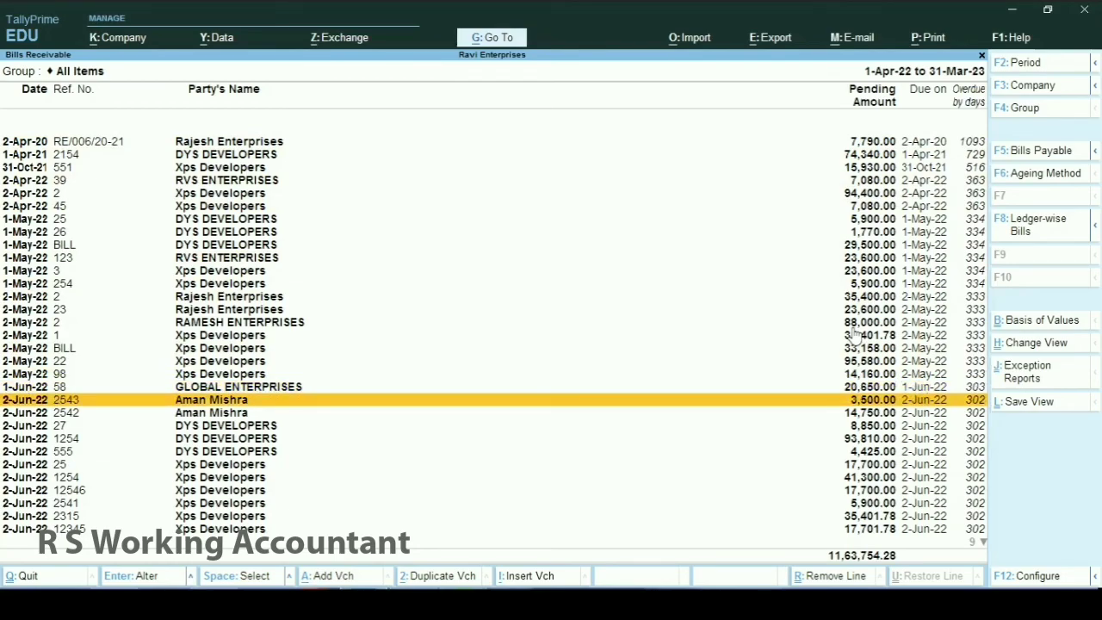
key(space)
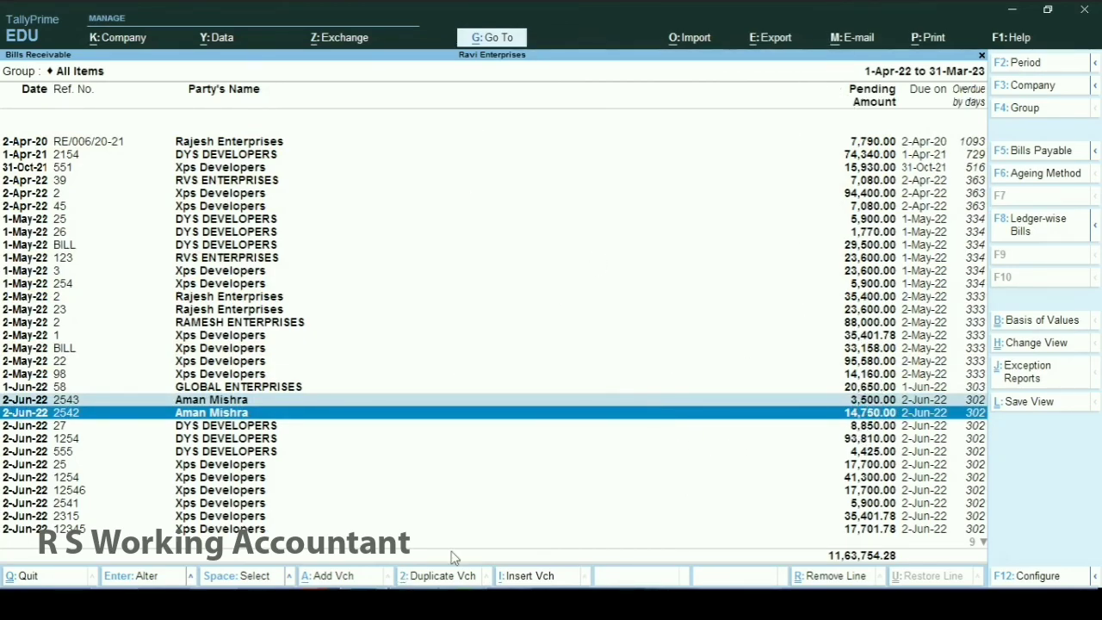
Close the Bills Receivable report and return to the Gateway of Tally without quitting the program.
key(Escape)
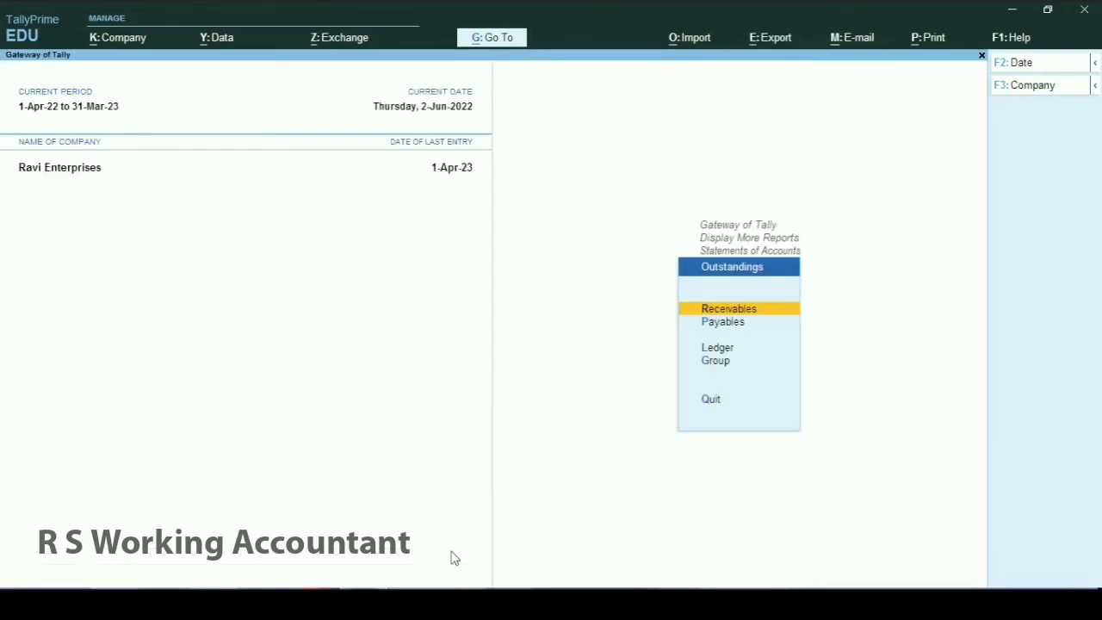
key(Escape)
key(Escape)
key(Escape)
key(Escape)
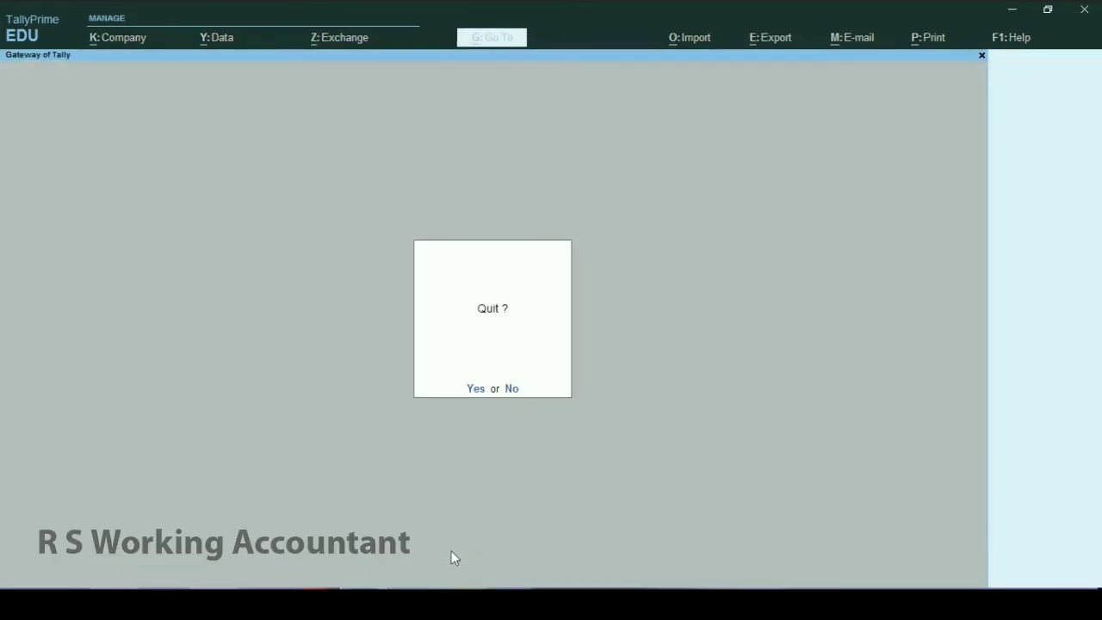
key(Escape)
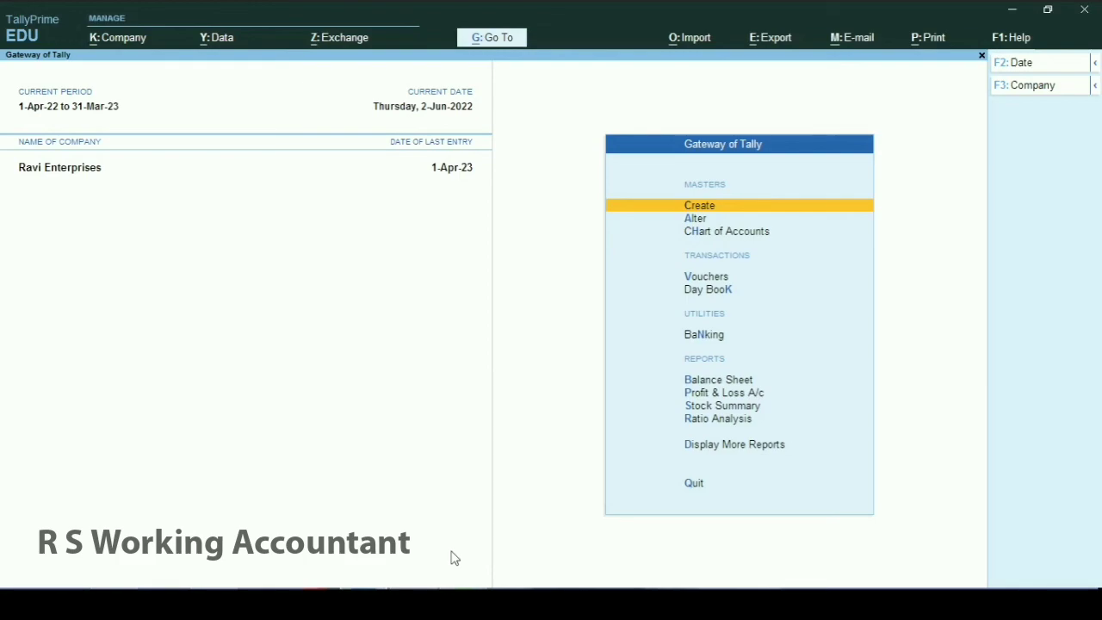